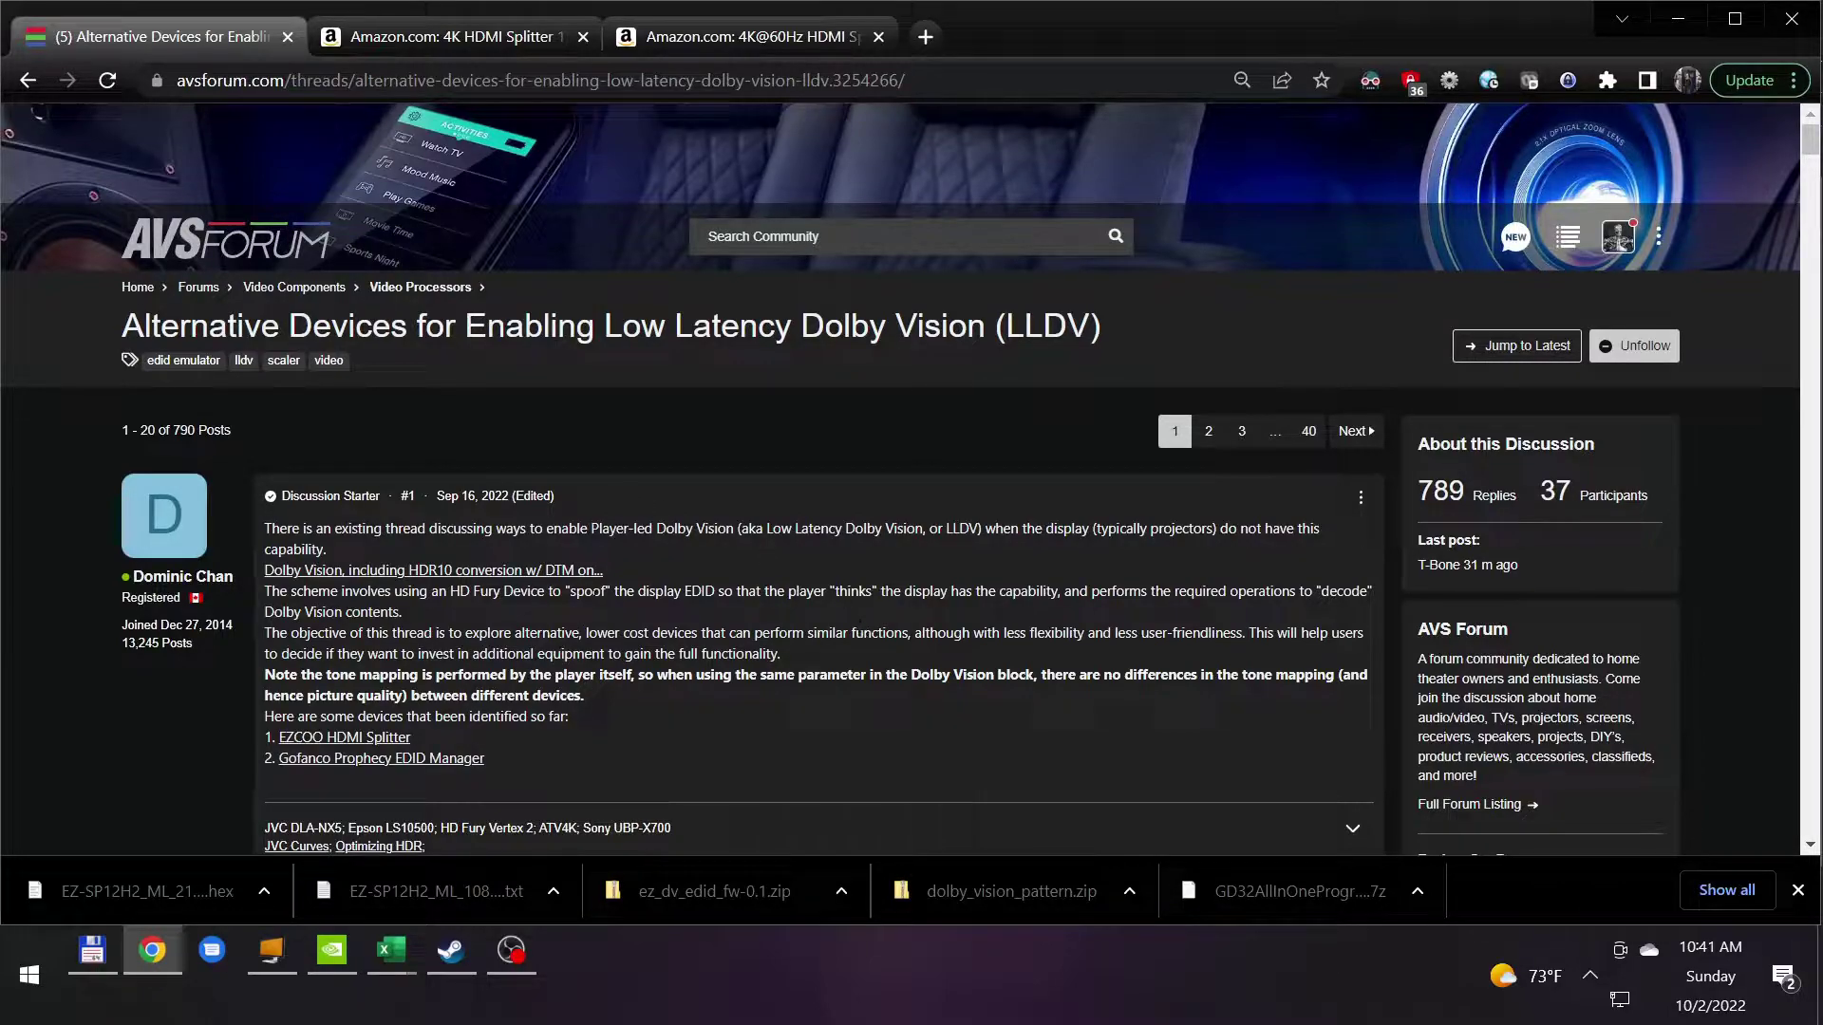
View the Amazon product pages of the EZCOO and AVSTAR 4K HDMI 1x2 splitters.
{"action": "left_click", "coordinate": [446, 36]}
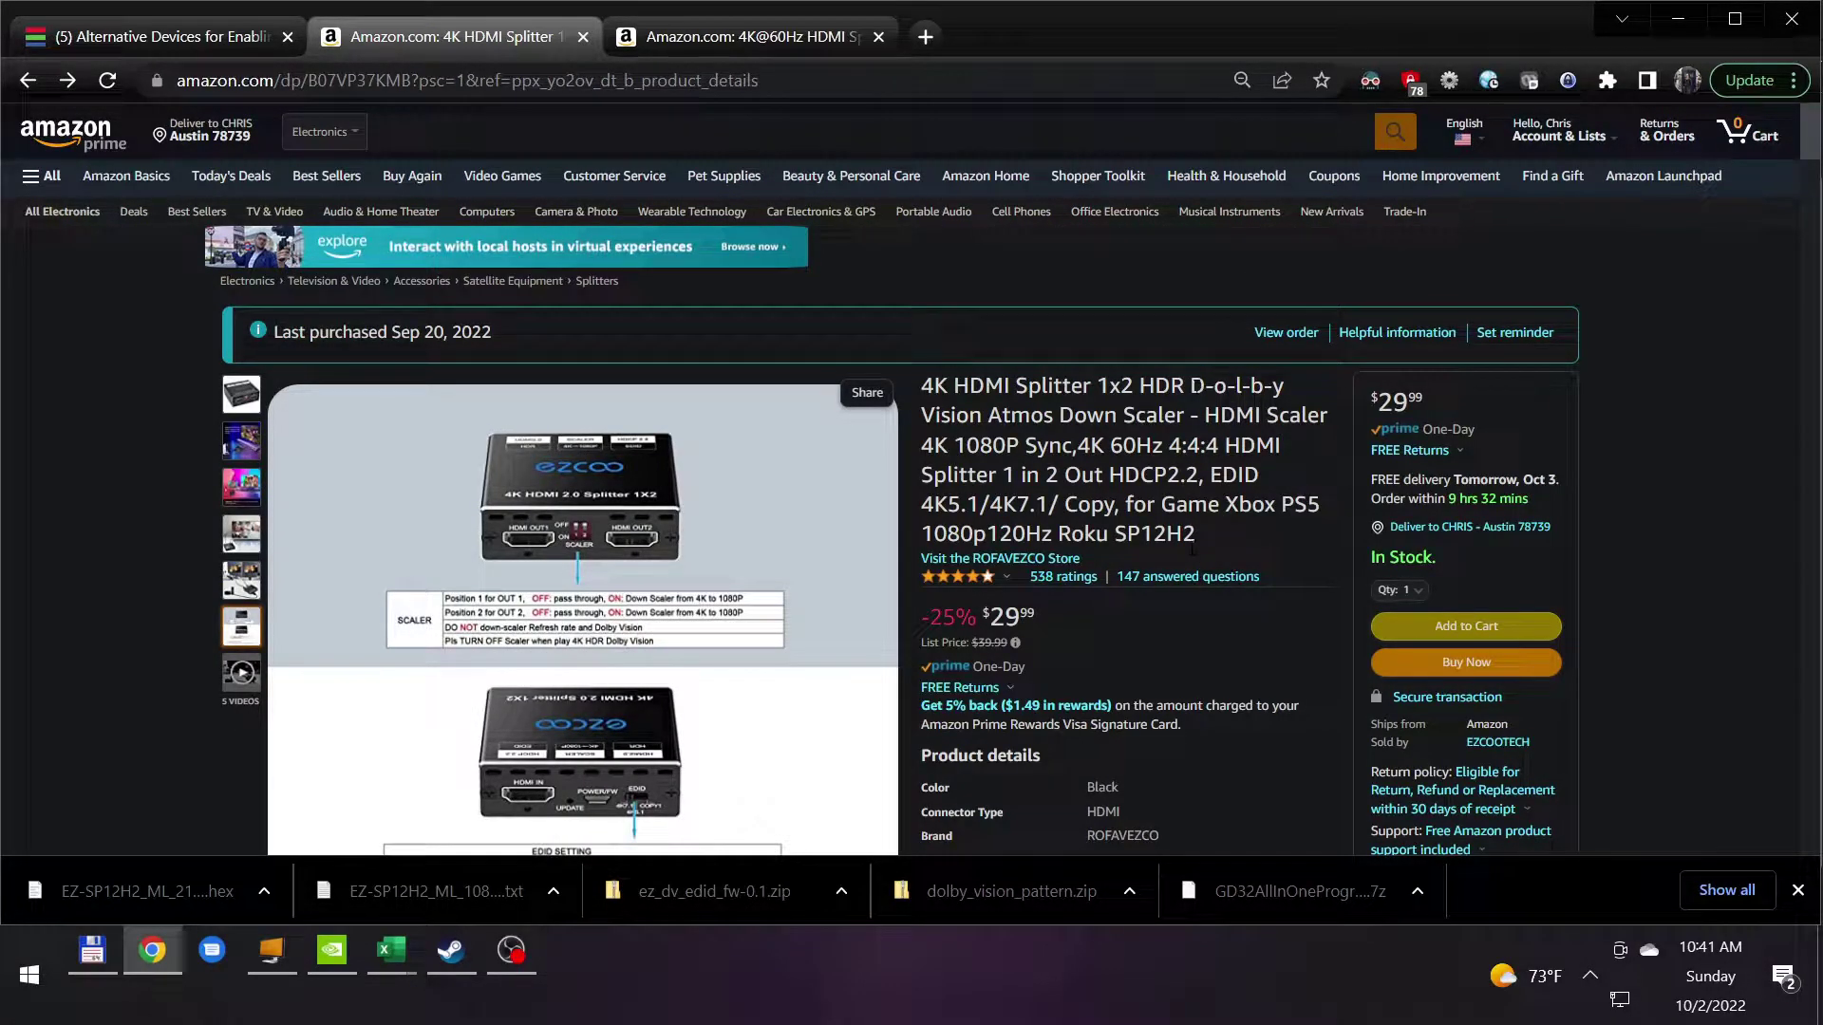
{"action": "left_click", "coordinate": [748, 38]}
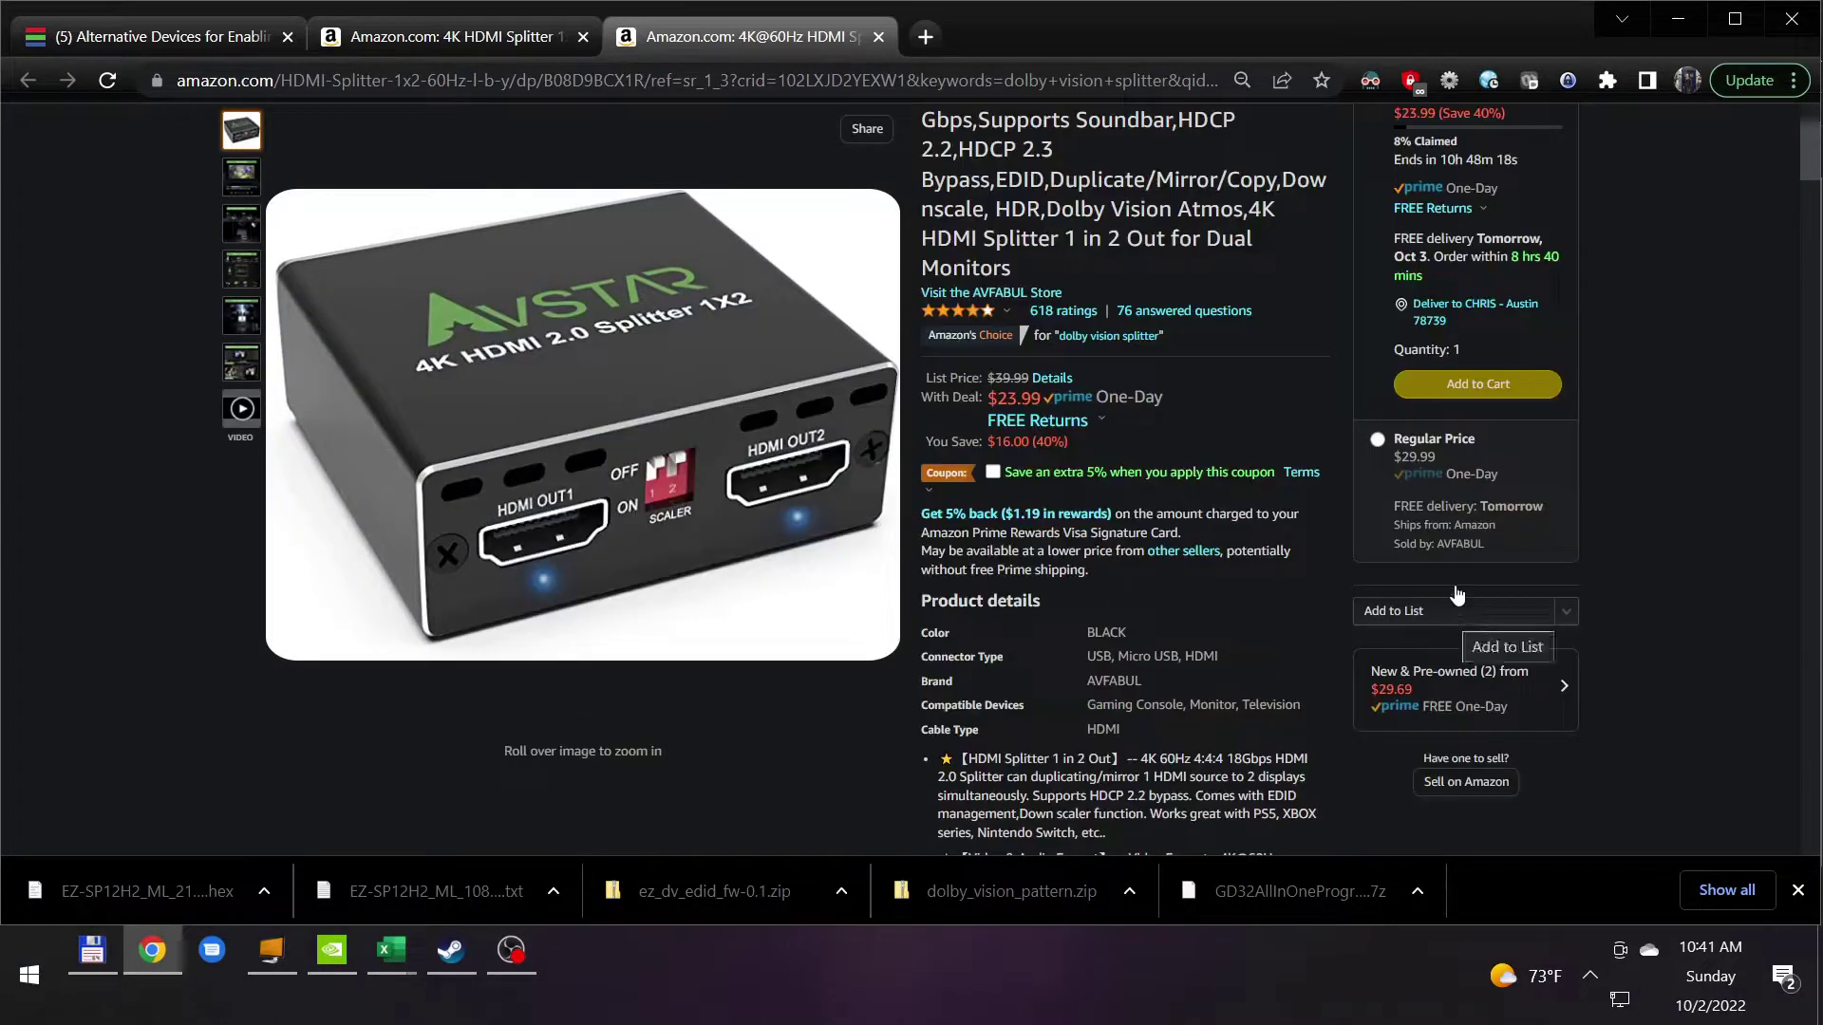
{"action": "scroll", "coordinate": [1292, 503], "scroll_direction": "up", "scroll_amount": 2}
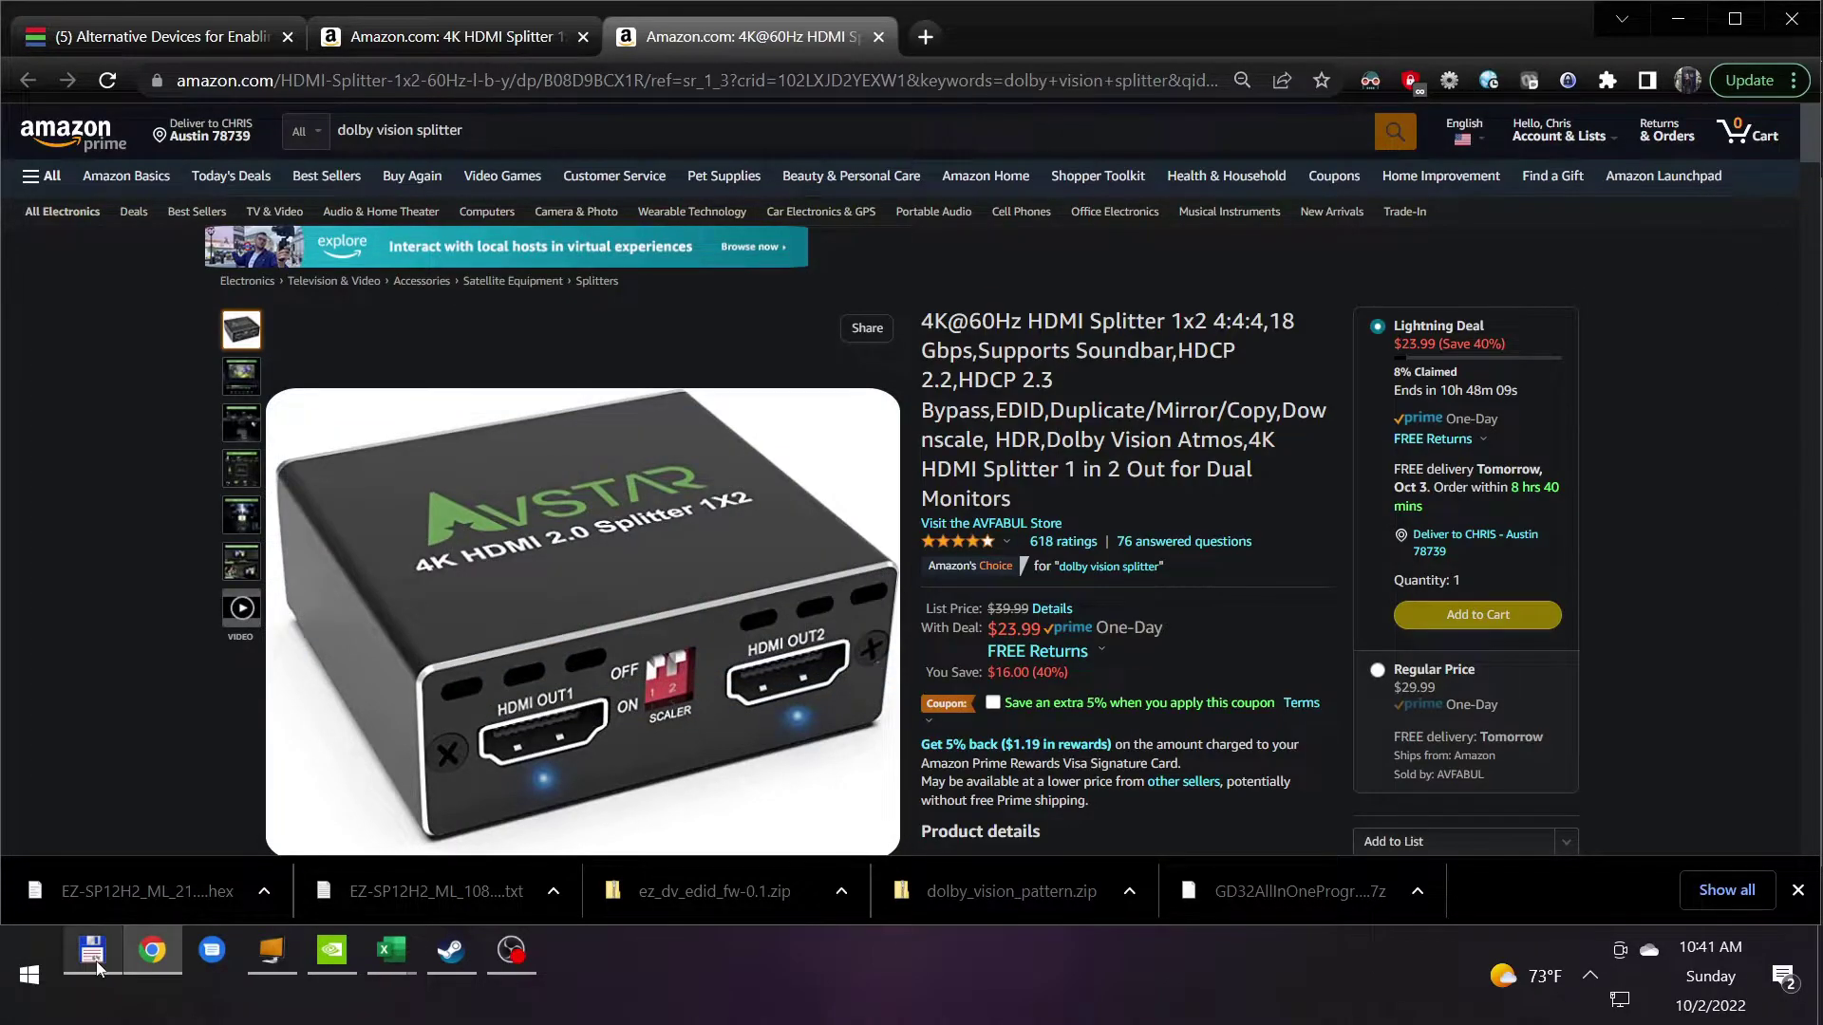
Switch to Total Commander and open the c:\exes\Download folder to view the downloaded firmware archives.
{"action": "left_click", "coordinate": [94, 959]}
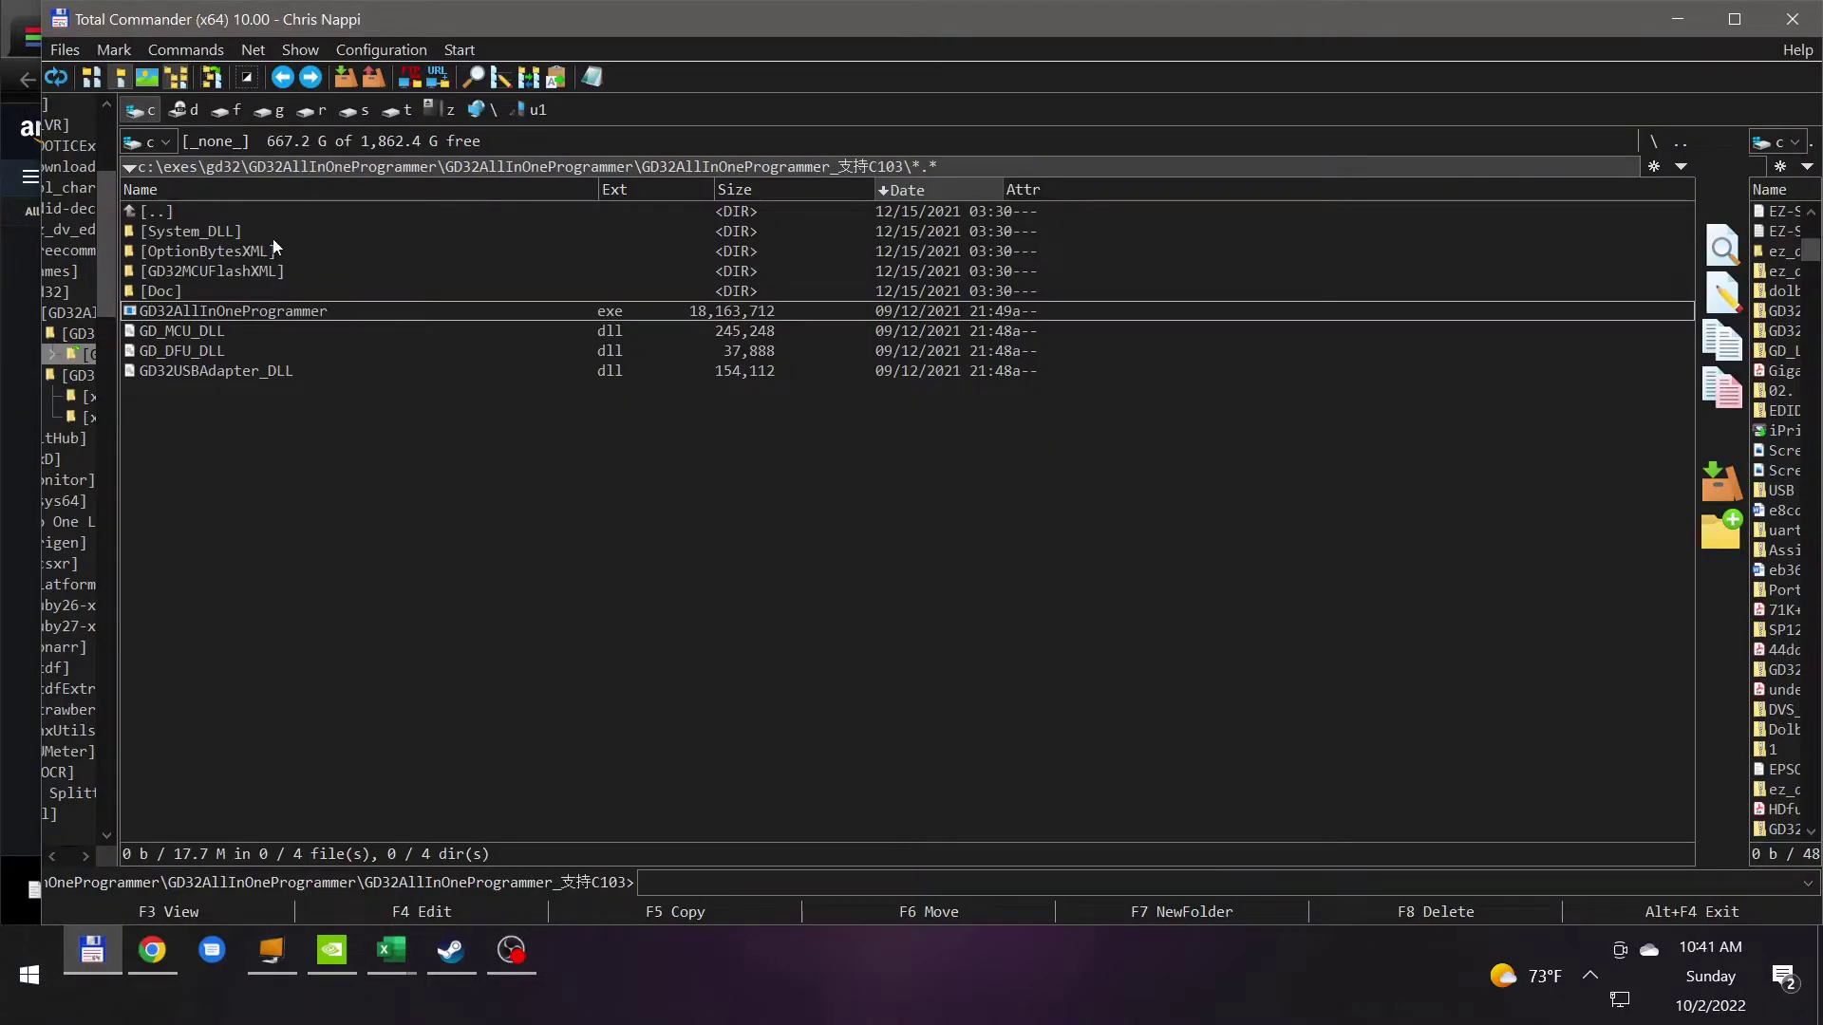
{"action": "double_click", "coordinate": [175, 214]}
{"action": "double_click", "coordinate": [174, 214]}
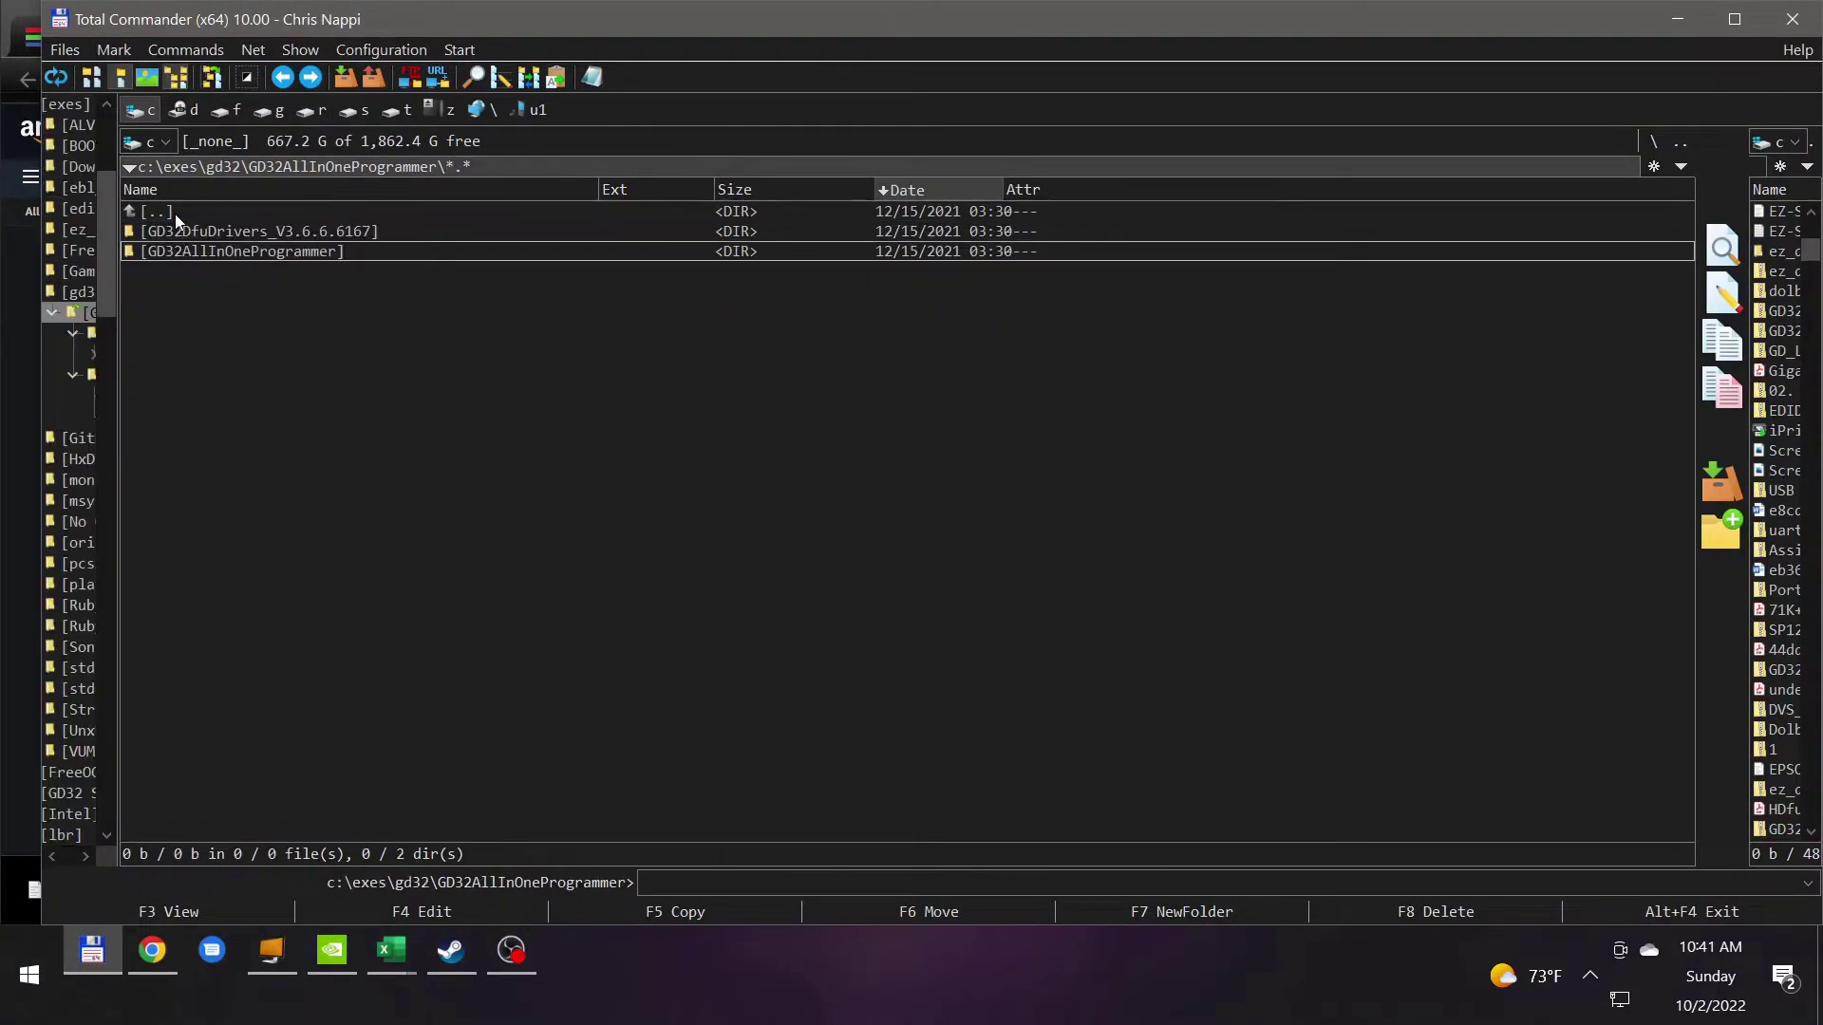
{"action": "double_click", "coordinate": [175, 214]}
{"action": "double_click", "coordinate": [174, 213]}
{"action": "double_click", "coordinate": [173, 228]}
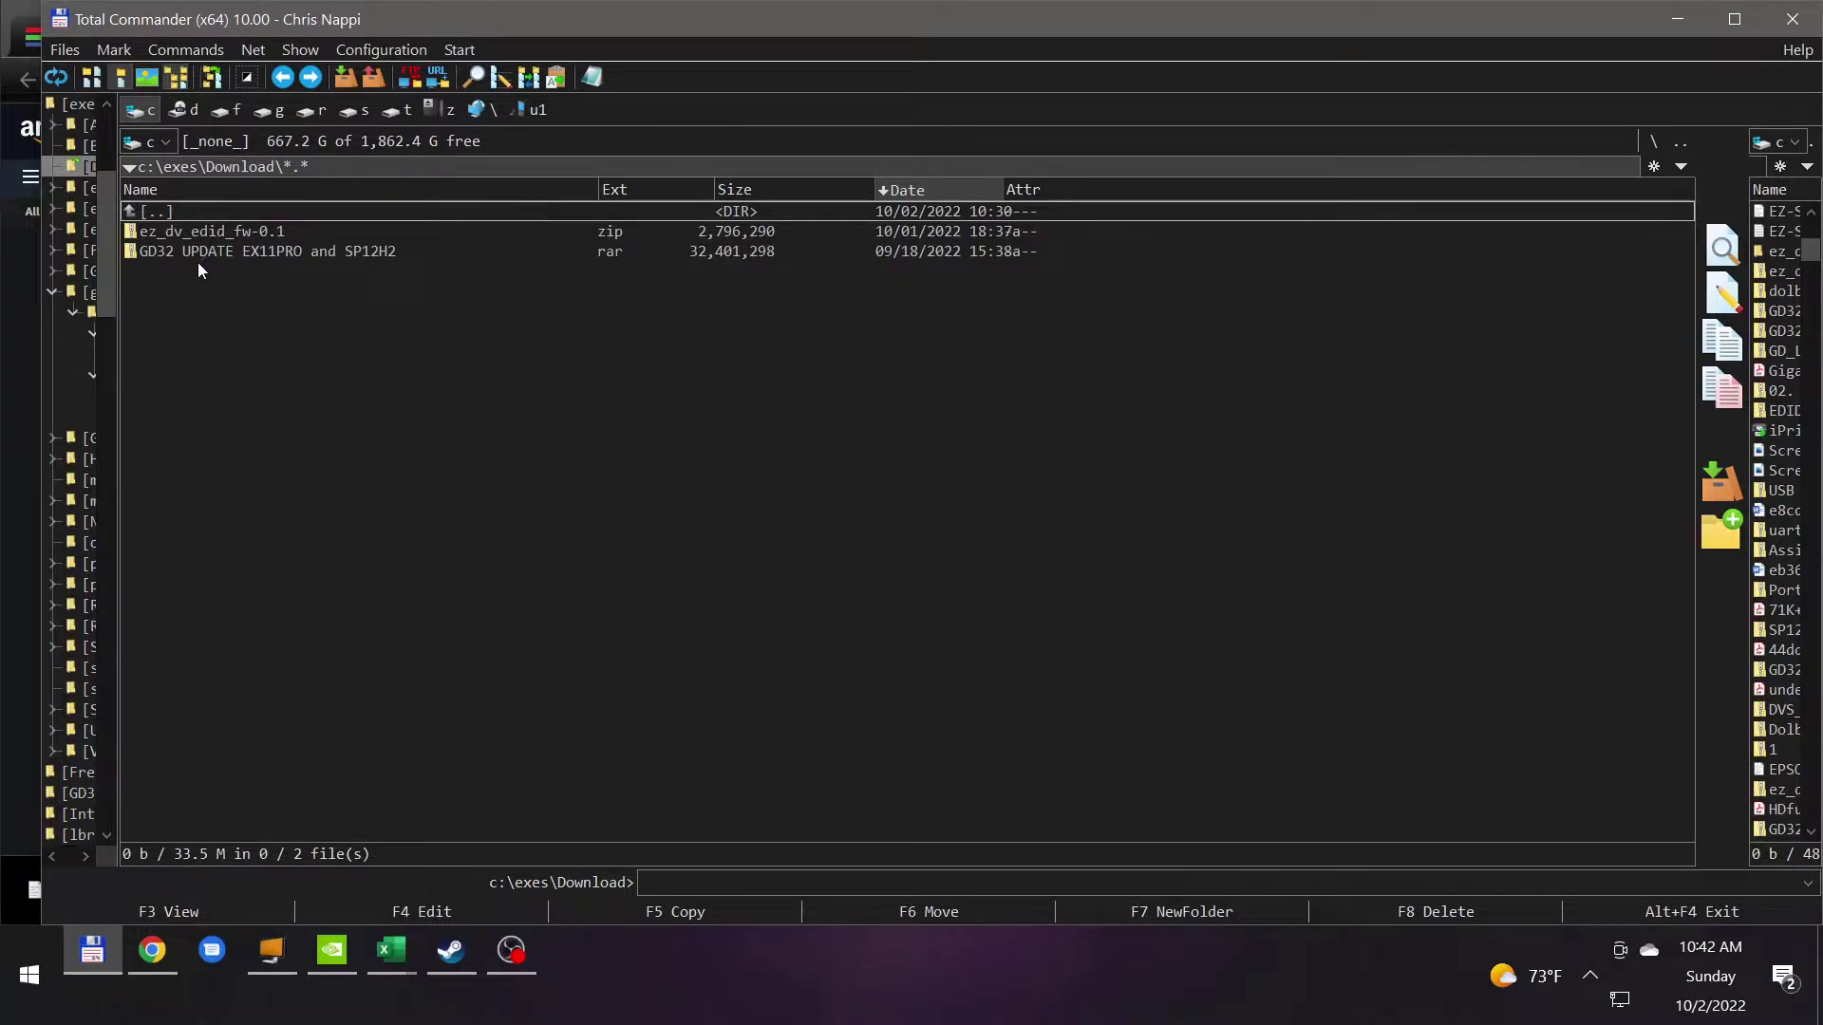
Open the x64 folder of GD32DfuDrivers_V3.6.6.6167 inside c:\exes\gd32\GD32AllInOneProgrammer to locate the DFU driver installer.
{"action": "double_click", "coordinate": [157, 212]}
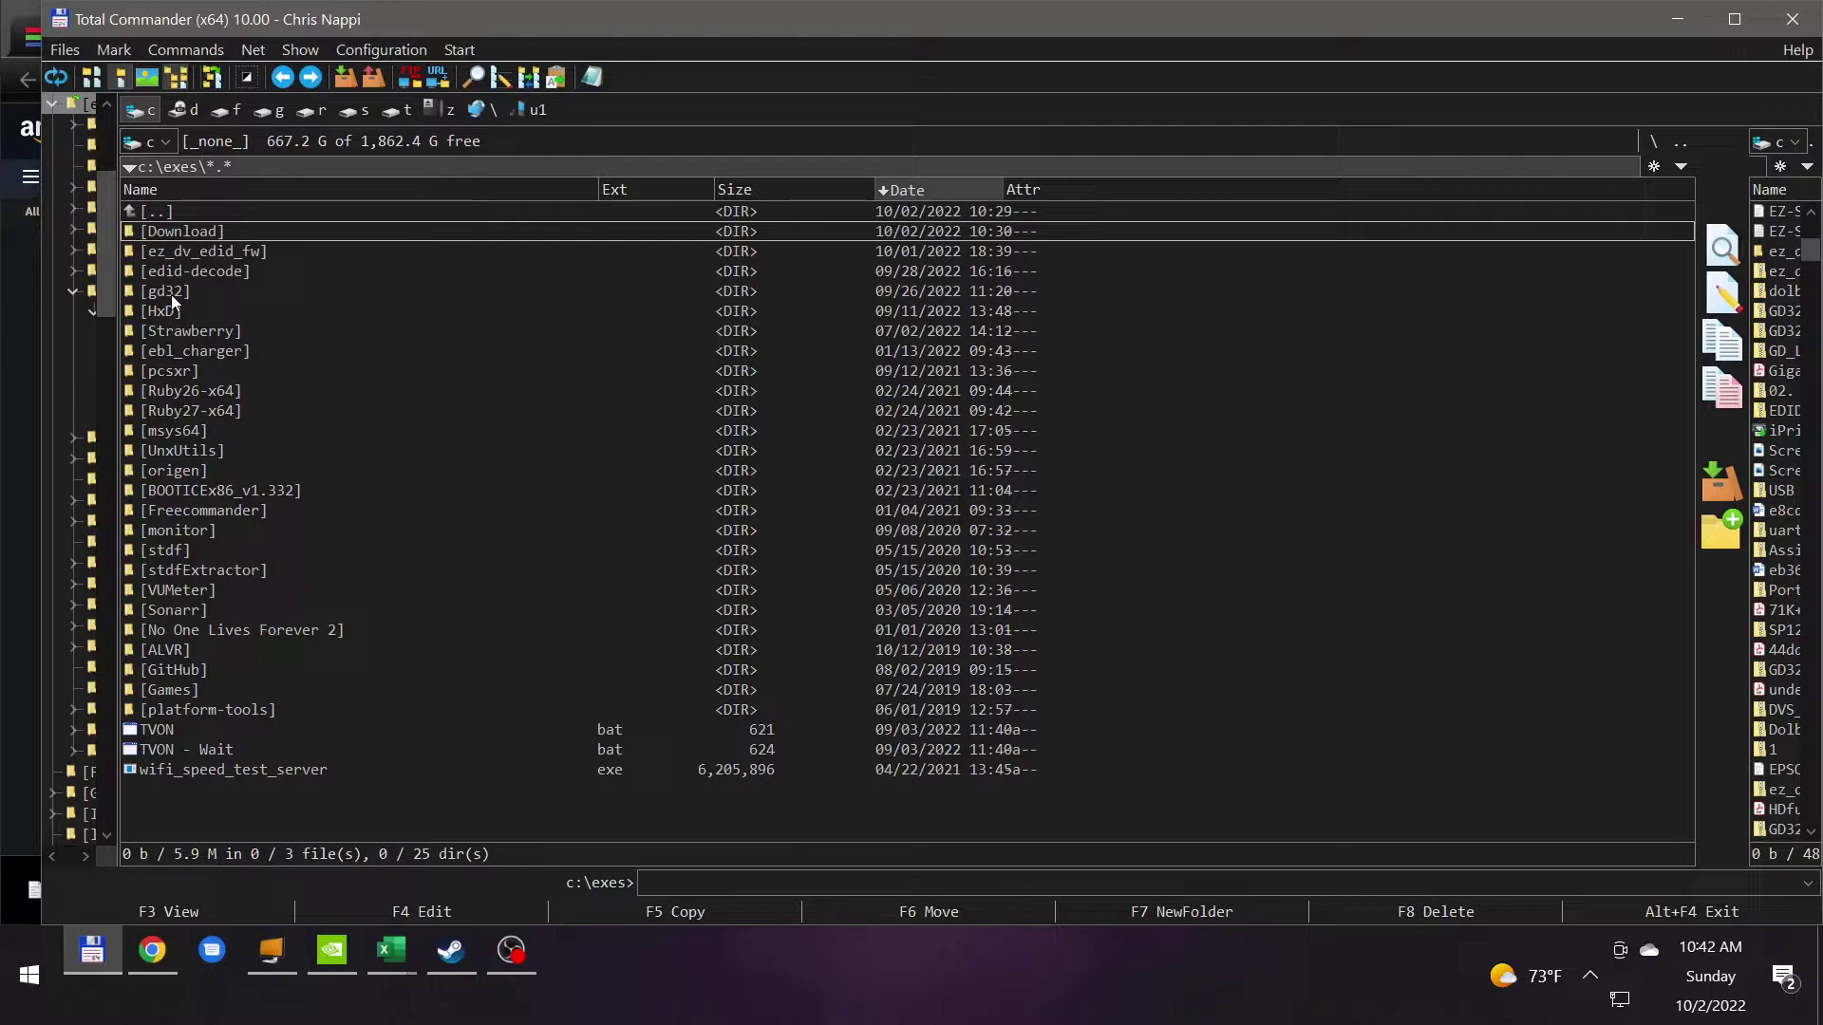
{"action": "double_click", "coordinate": [171, 293]}
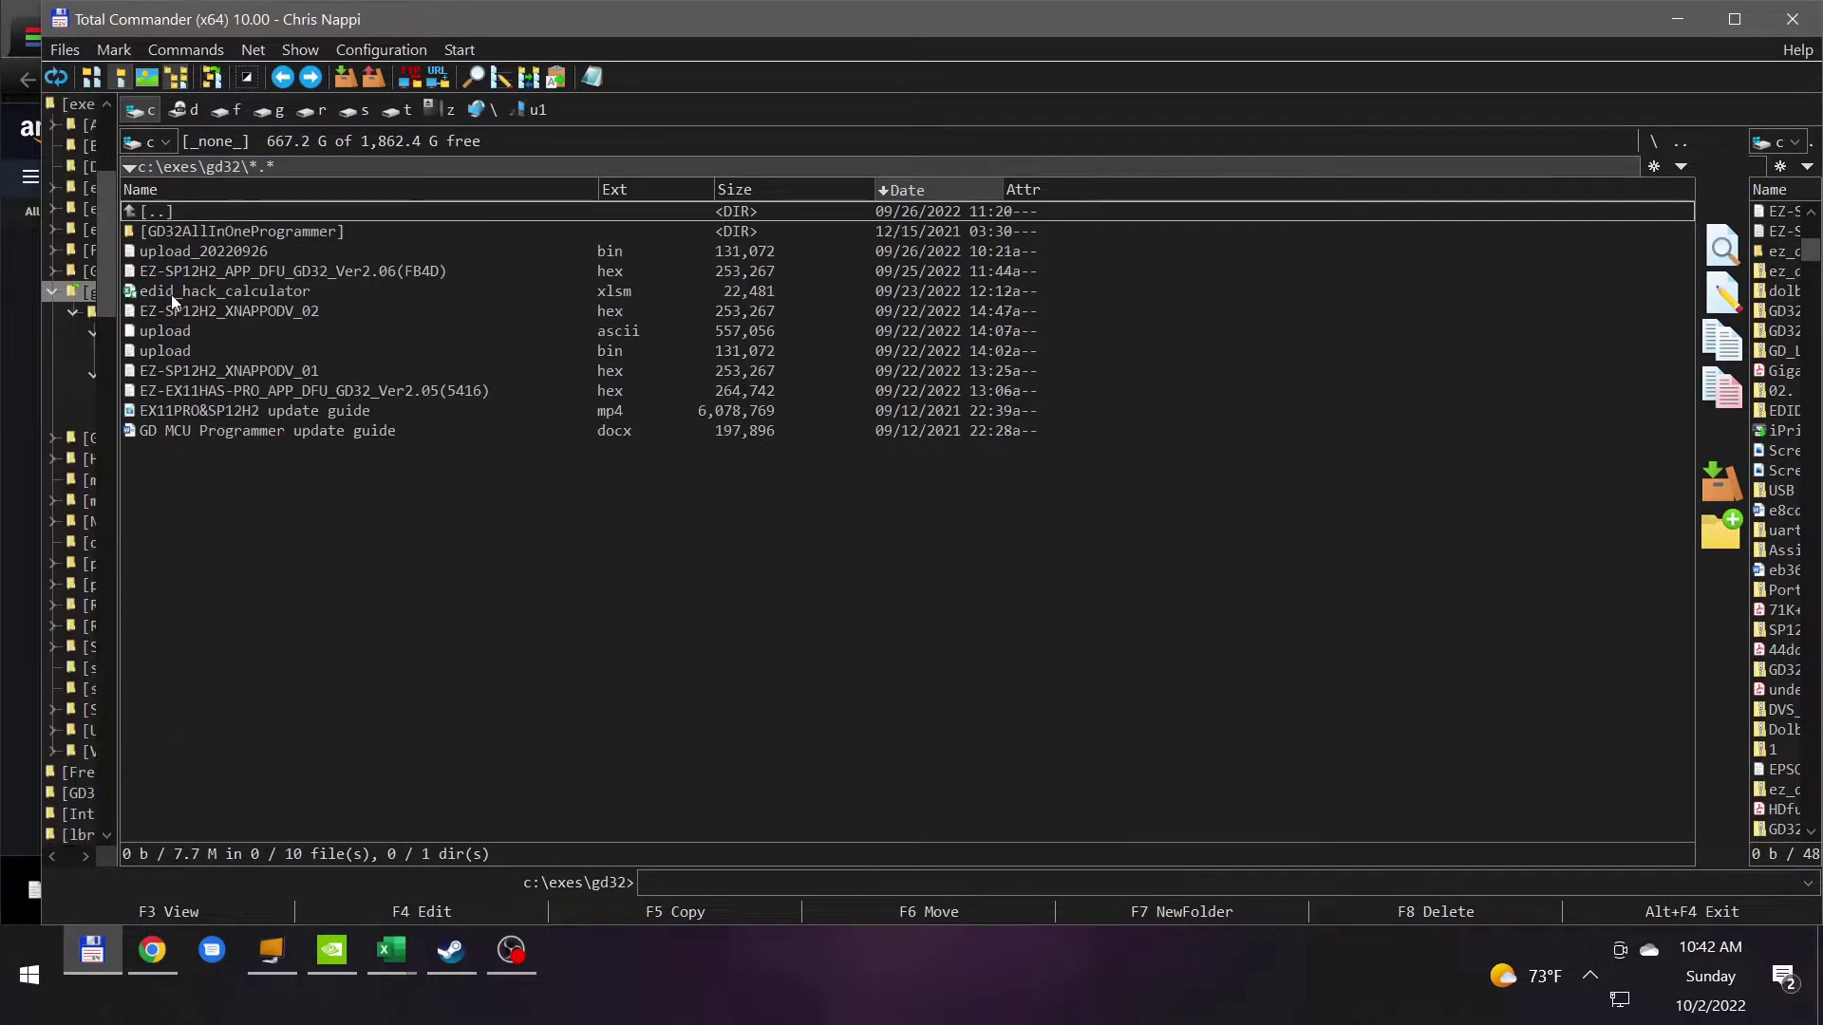
{"action": "double_click", "coordinate": [275, 233]}
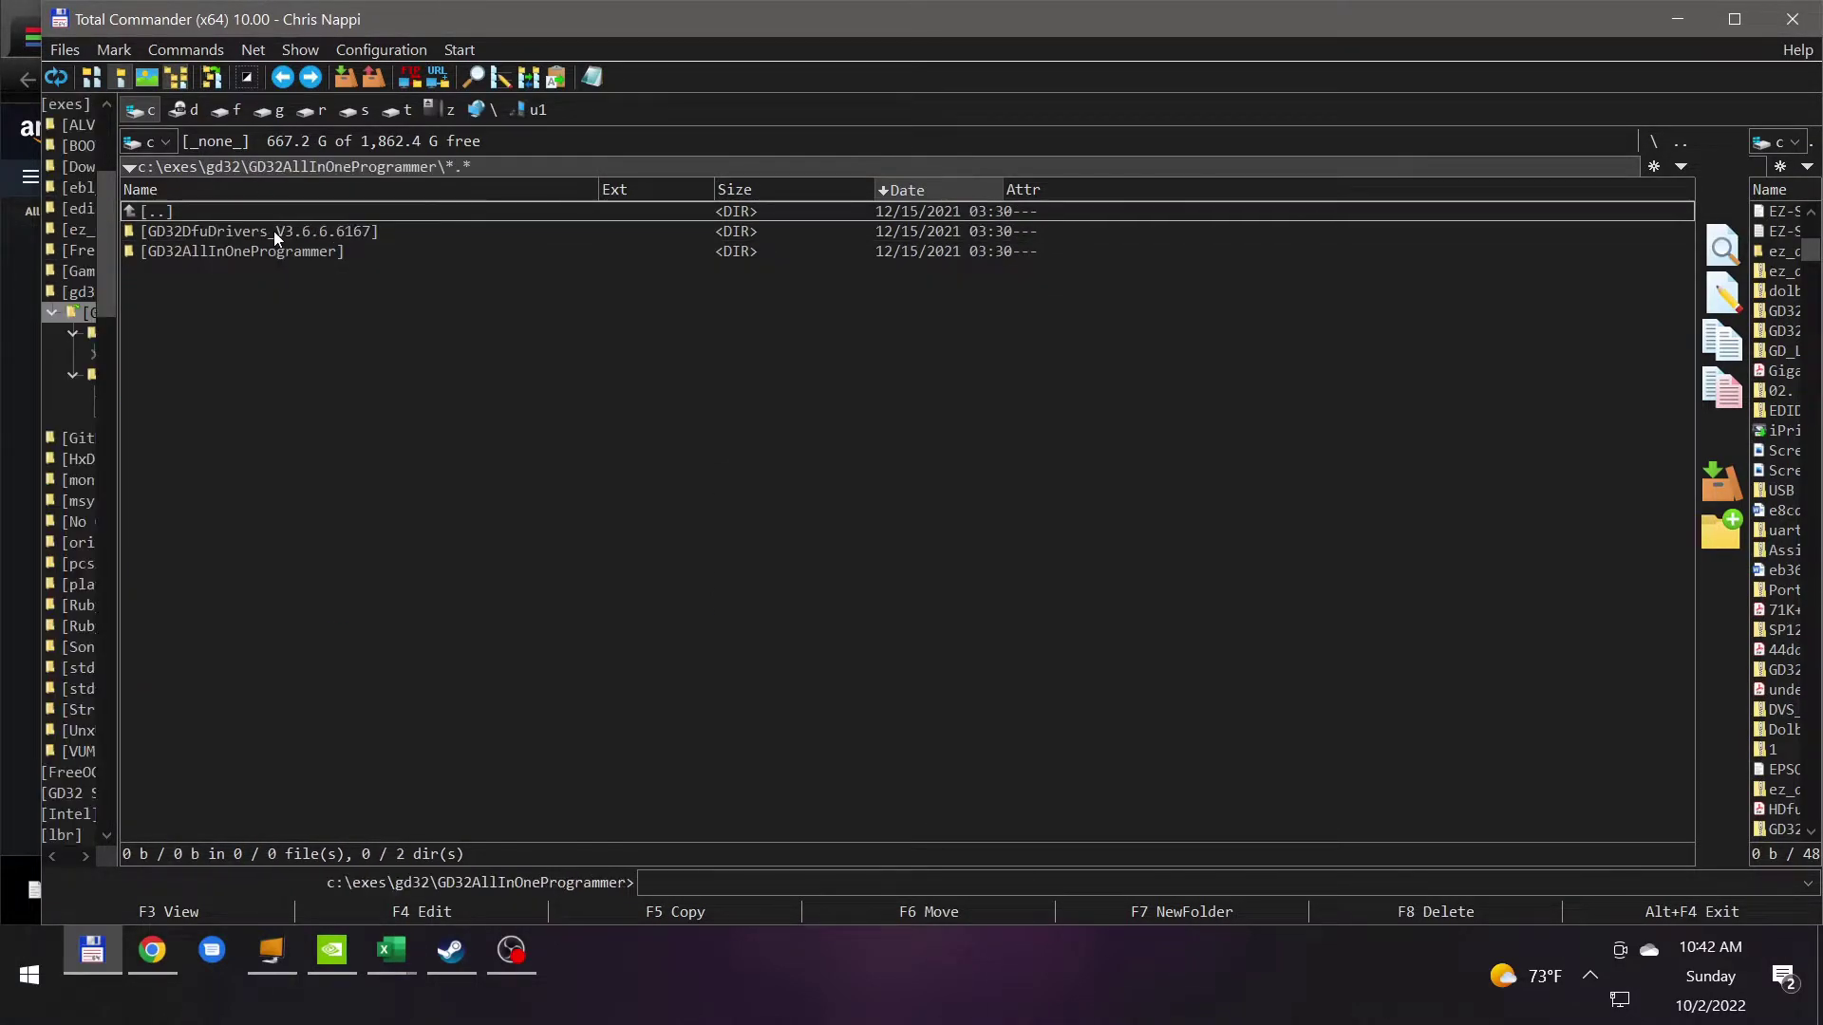
{"action": "double_click", "coordinate": [277, 233]}
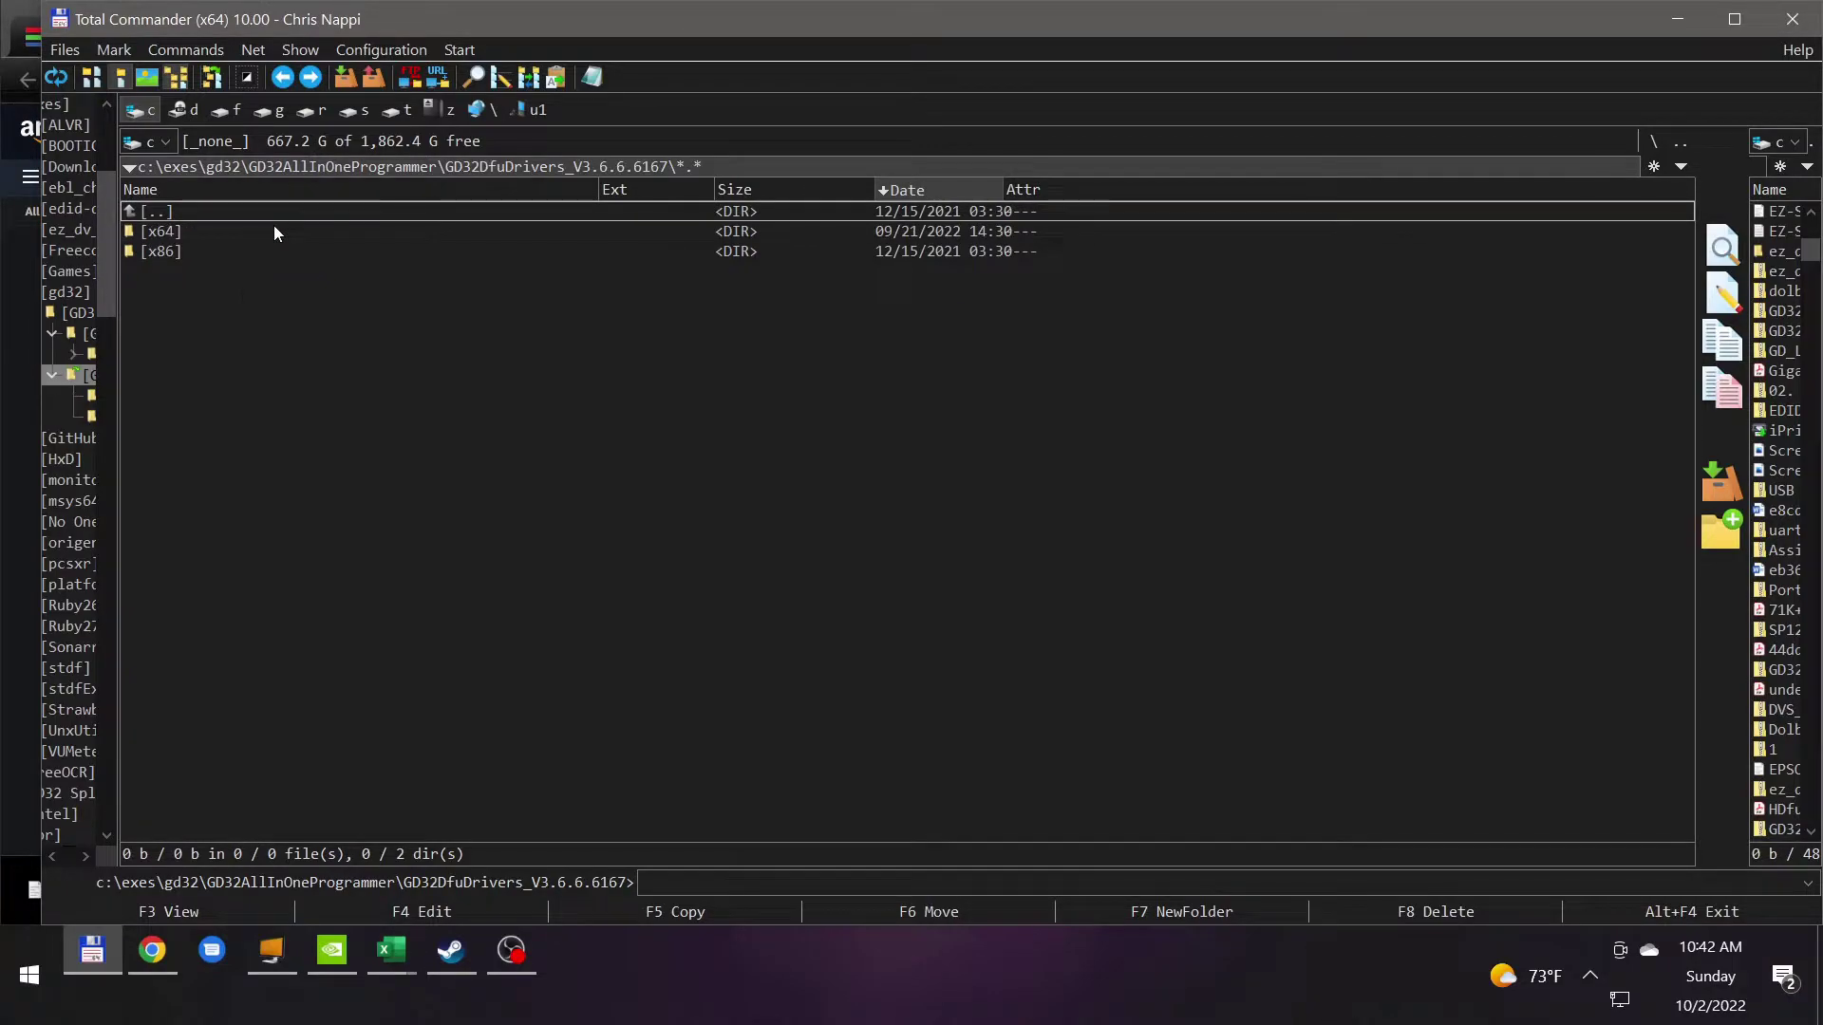
{"action": "double_click", "coordinate": [170, 232]}
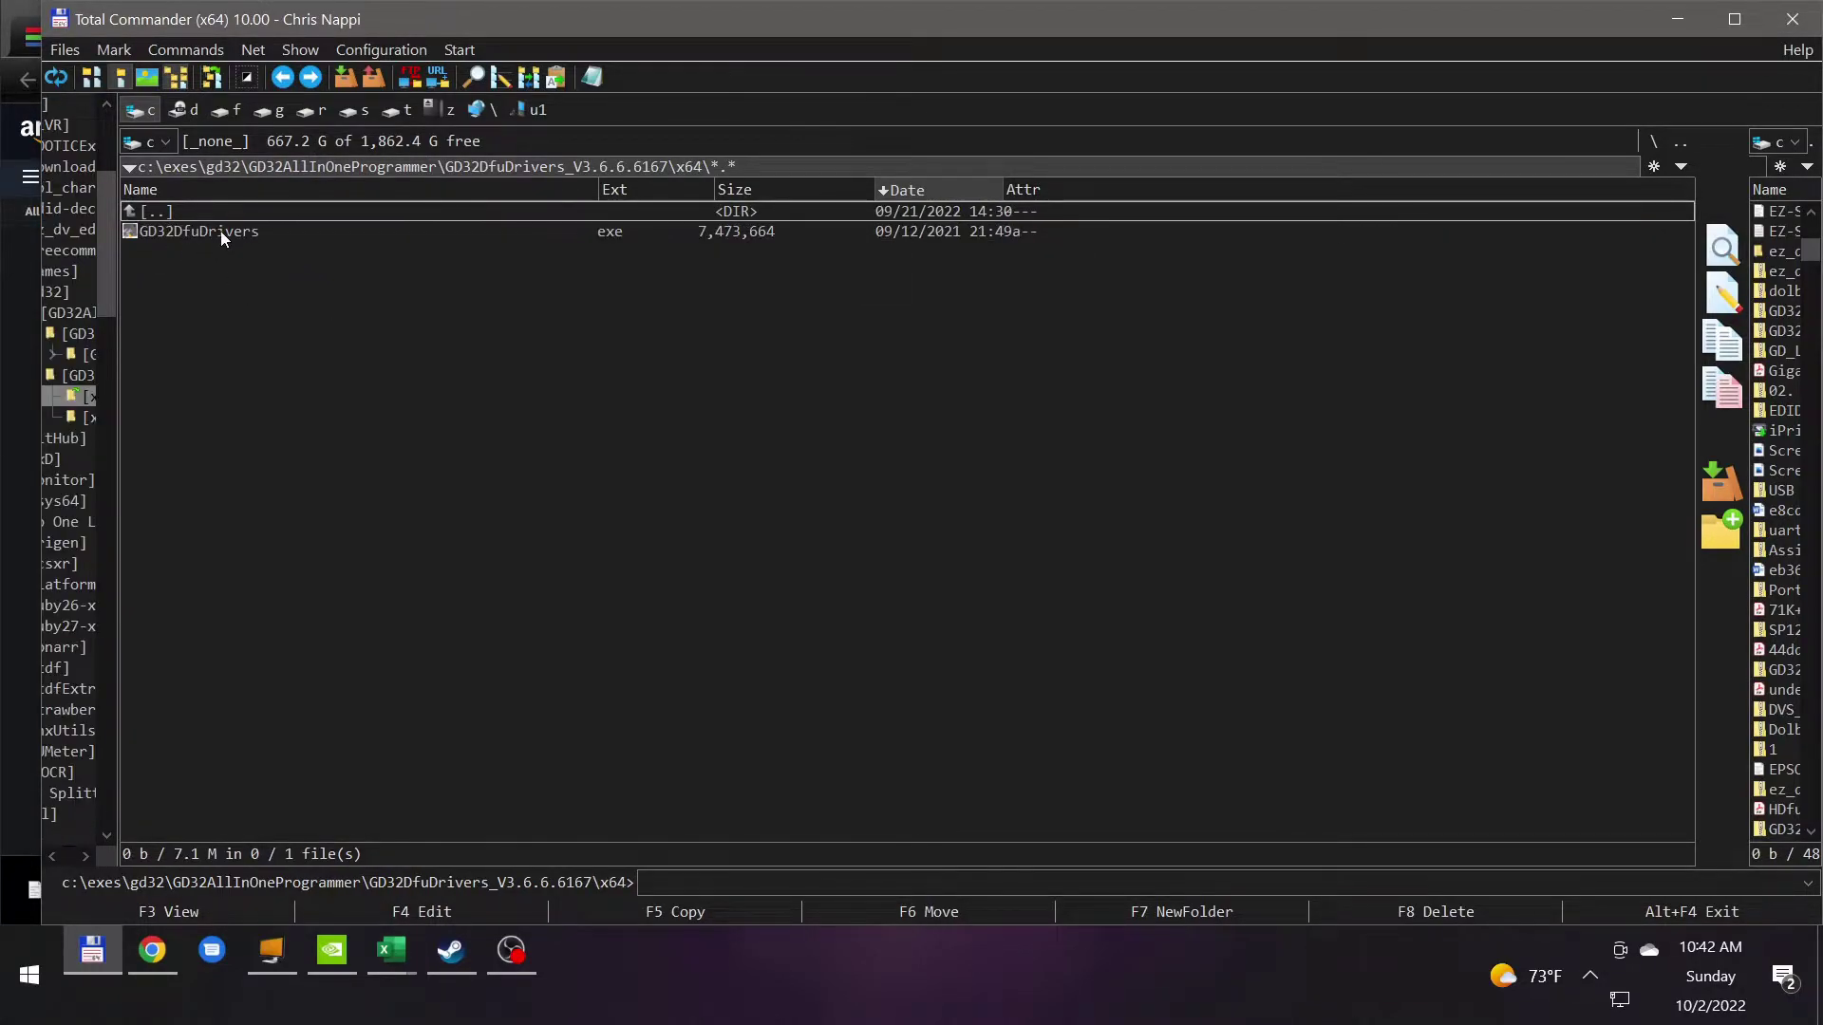
Launch GD32AllInOneProgrammer.exe from the GD32AllInOneProgrammer_支持C103 folder under c:\exes\gd32.
{"action": "double_click", "coordinate": [167, 216]}
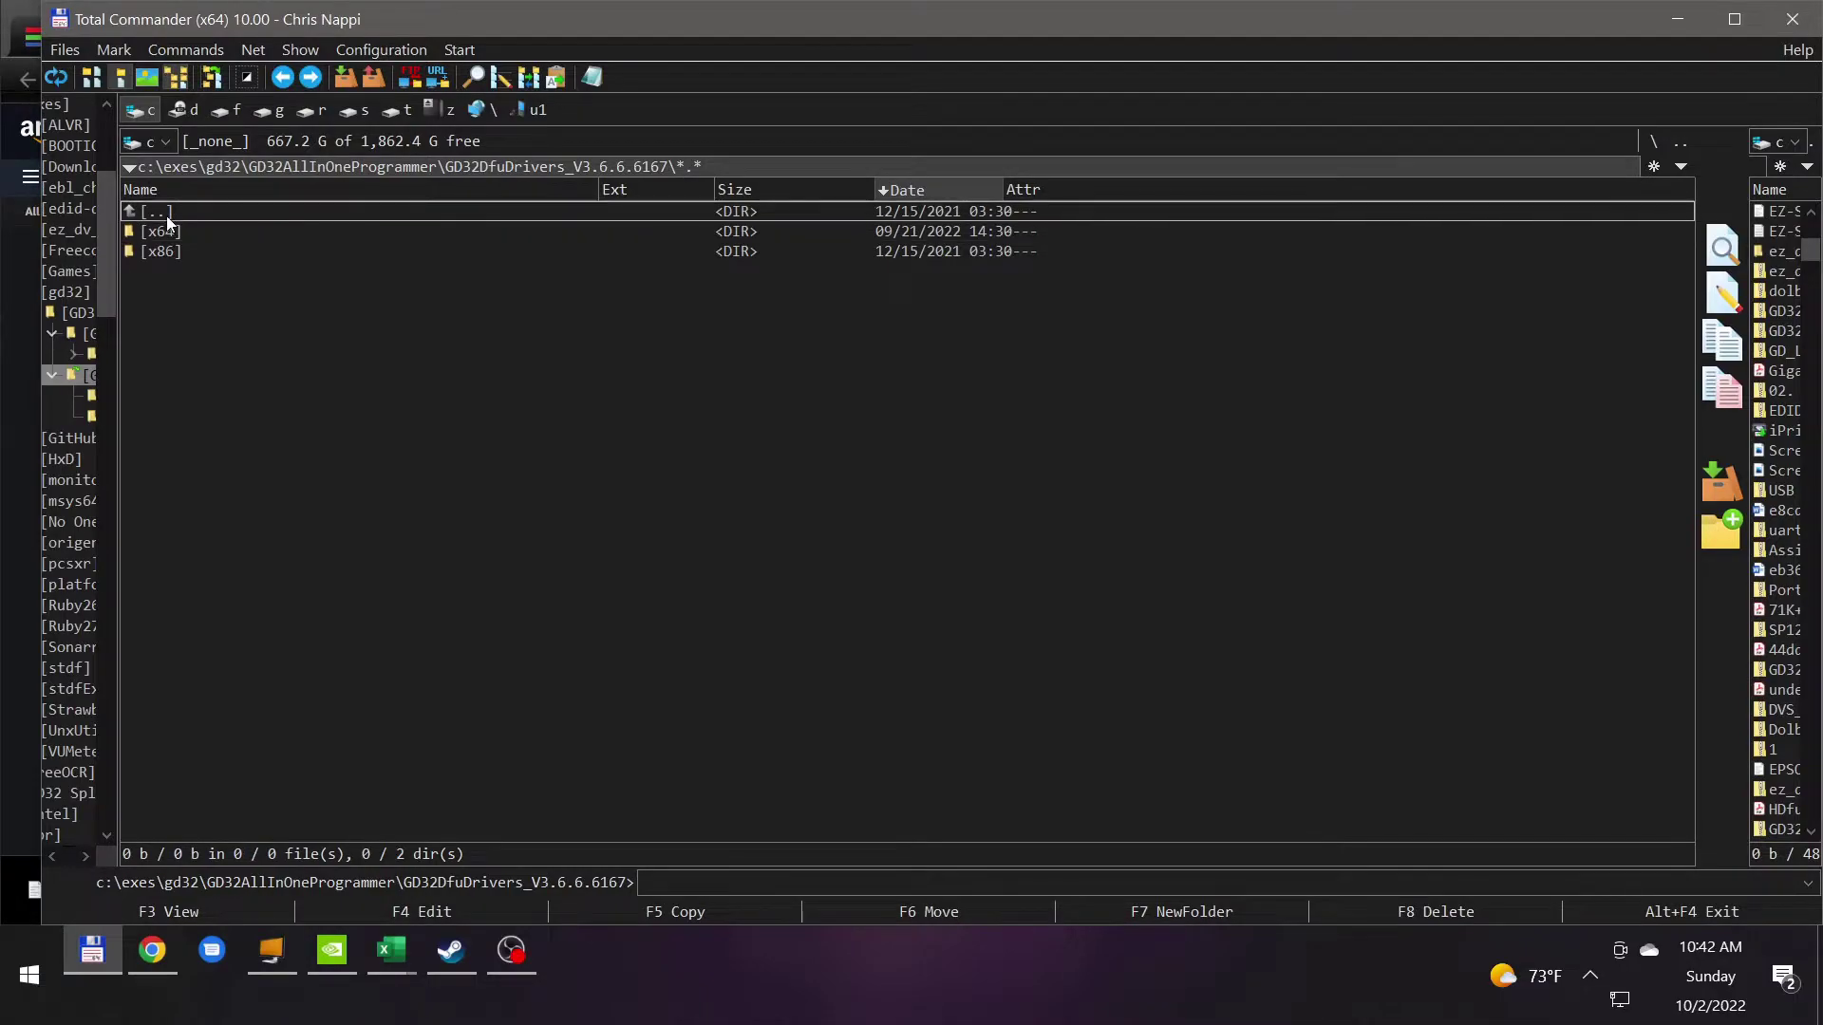
{"action": "double_click", "coordinate": [168, 213]}
{"action": "double_click", "coordinate": [167, 213]}
{"action": "left_click", "coordinate": [167, 213]}
{"action": "double_click", "coordinate": [167, 212]}
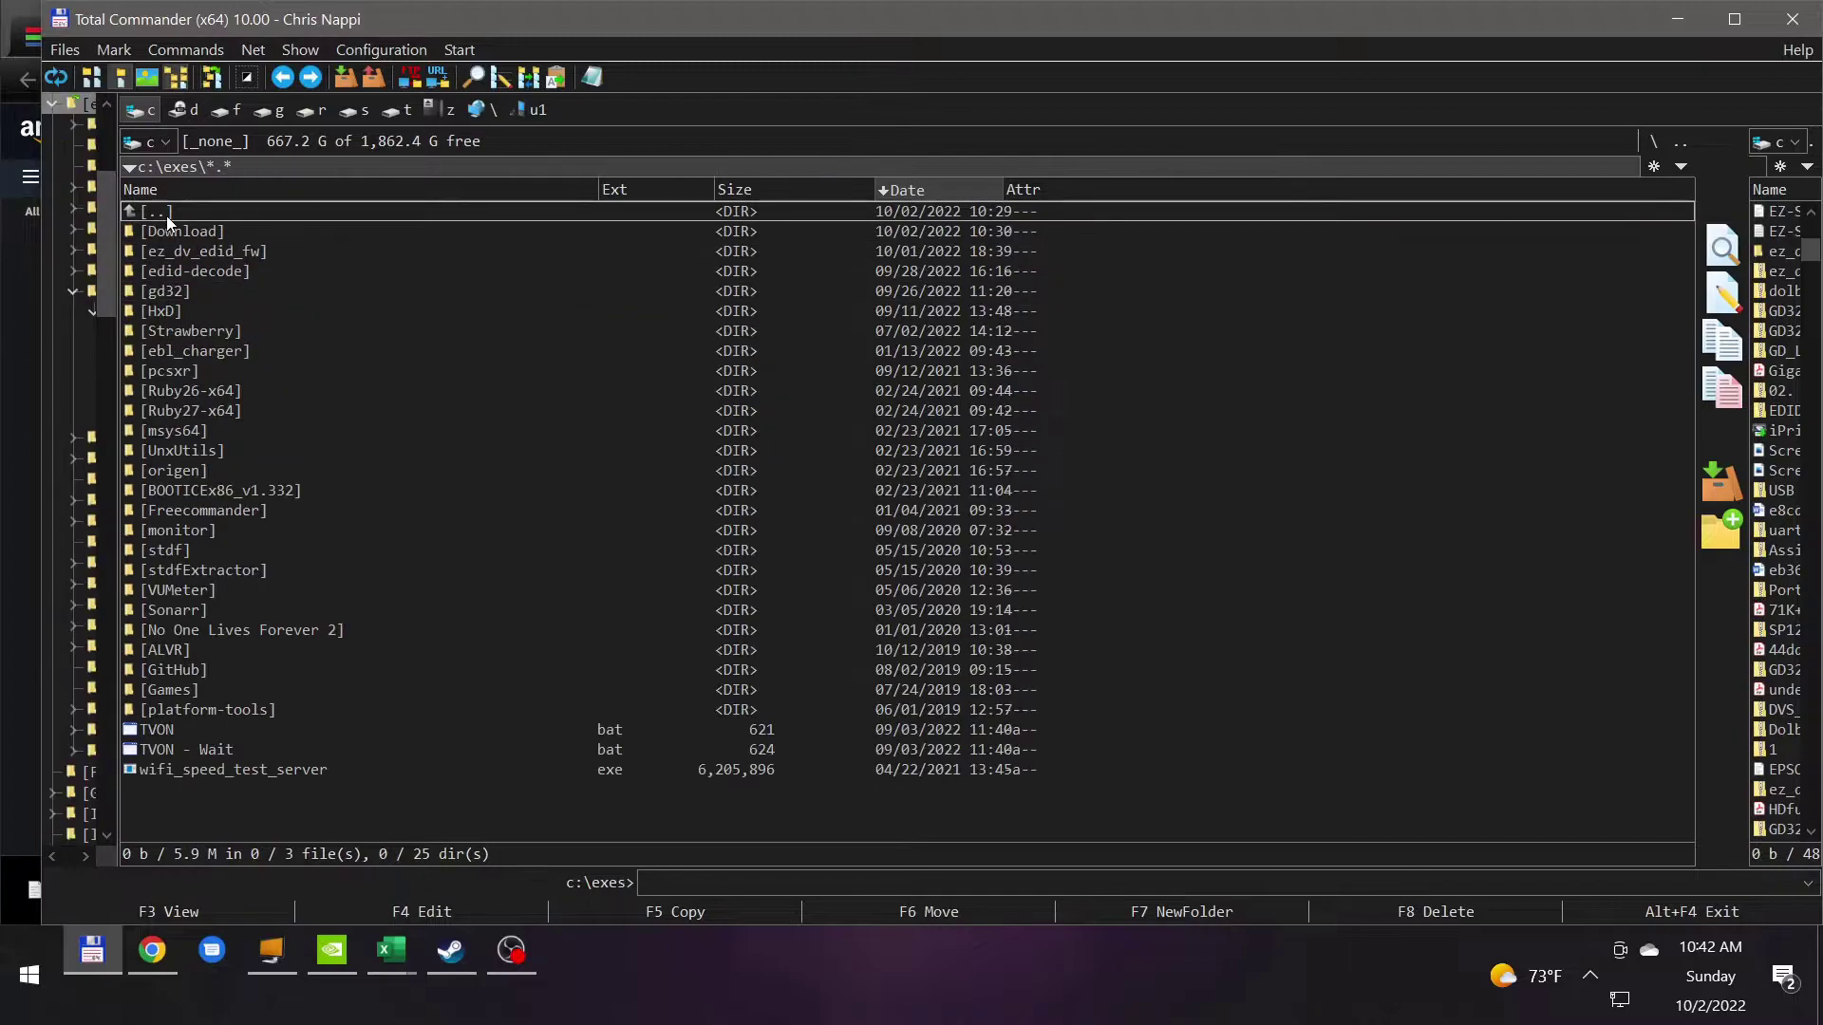
{"action": "double_click", "coordinate": [170, 293]}
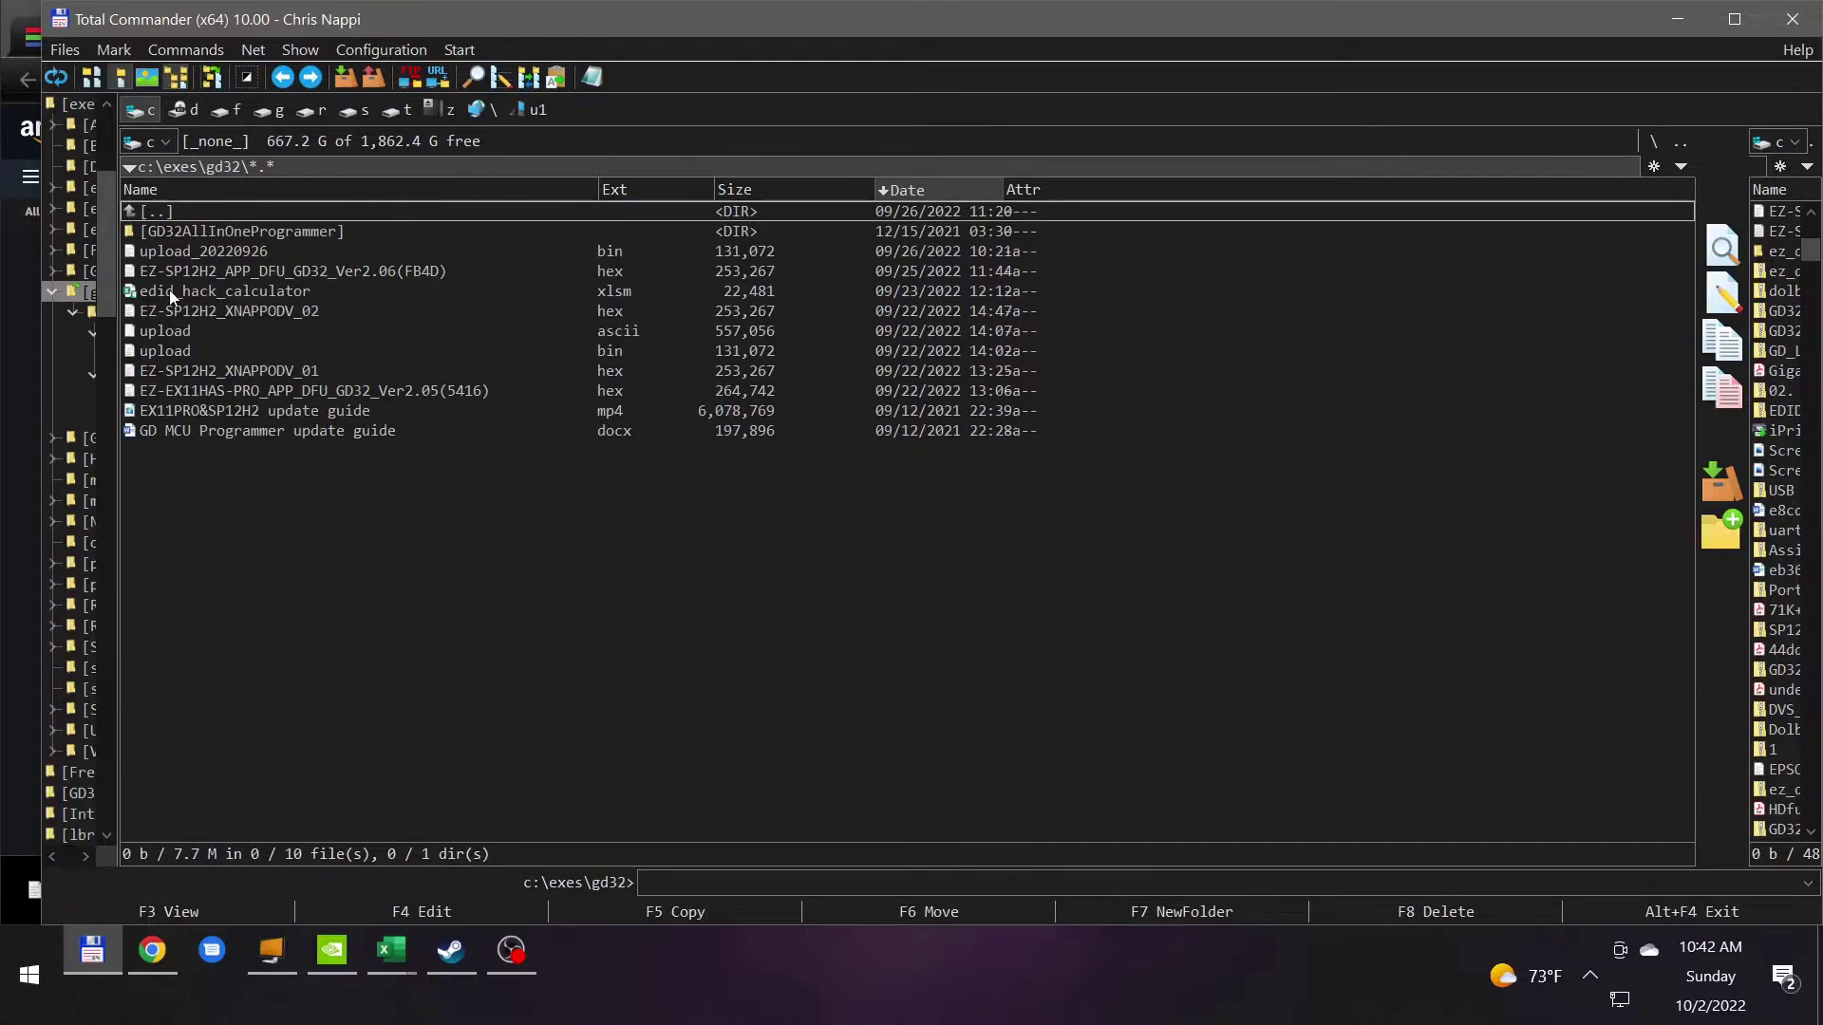
{"action": "double_click", "coordinate": [202, 232]}
{"action": "double_click", "coordinate": [199, 251]}
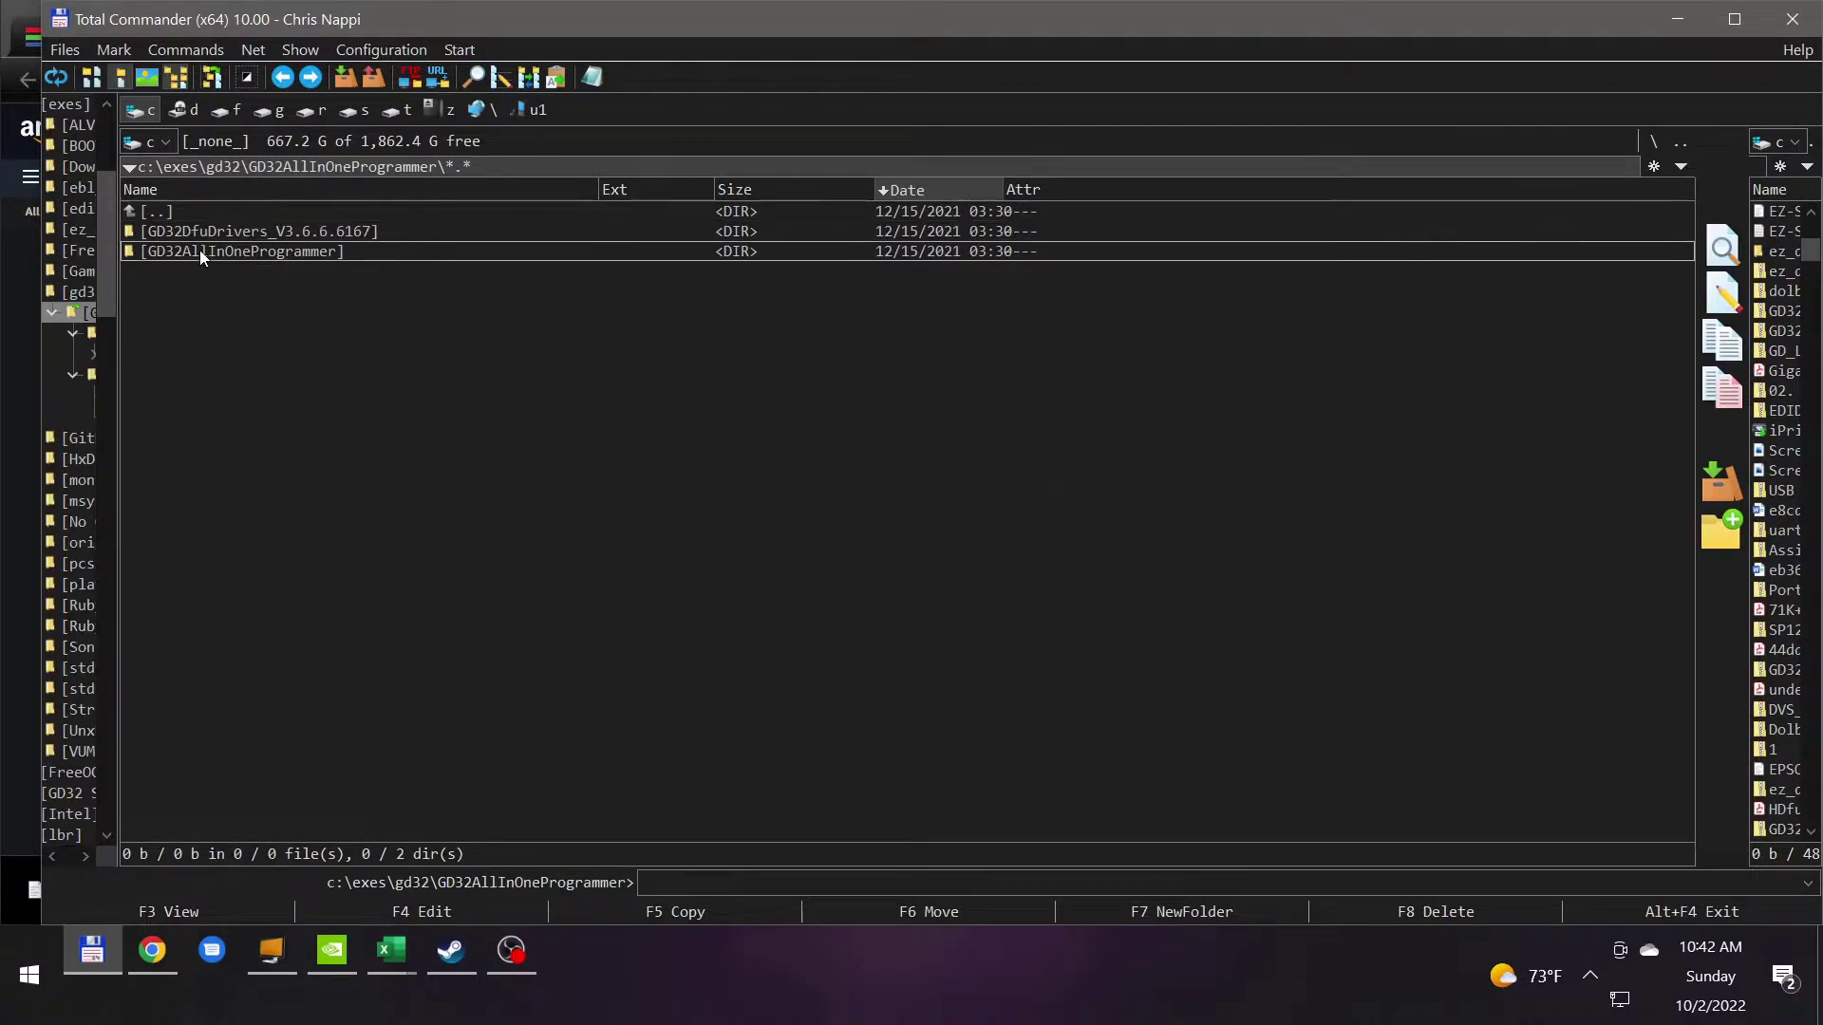
{"action": "double_click", "coordinate": [288, 235]}
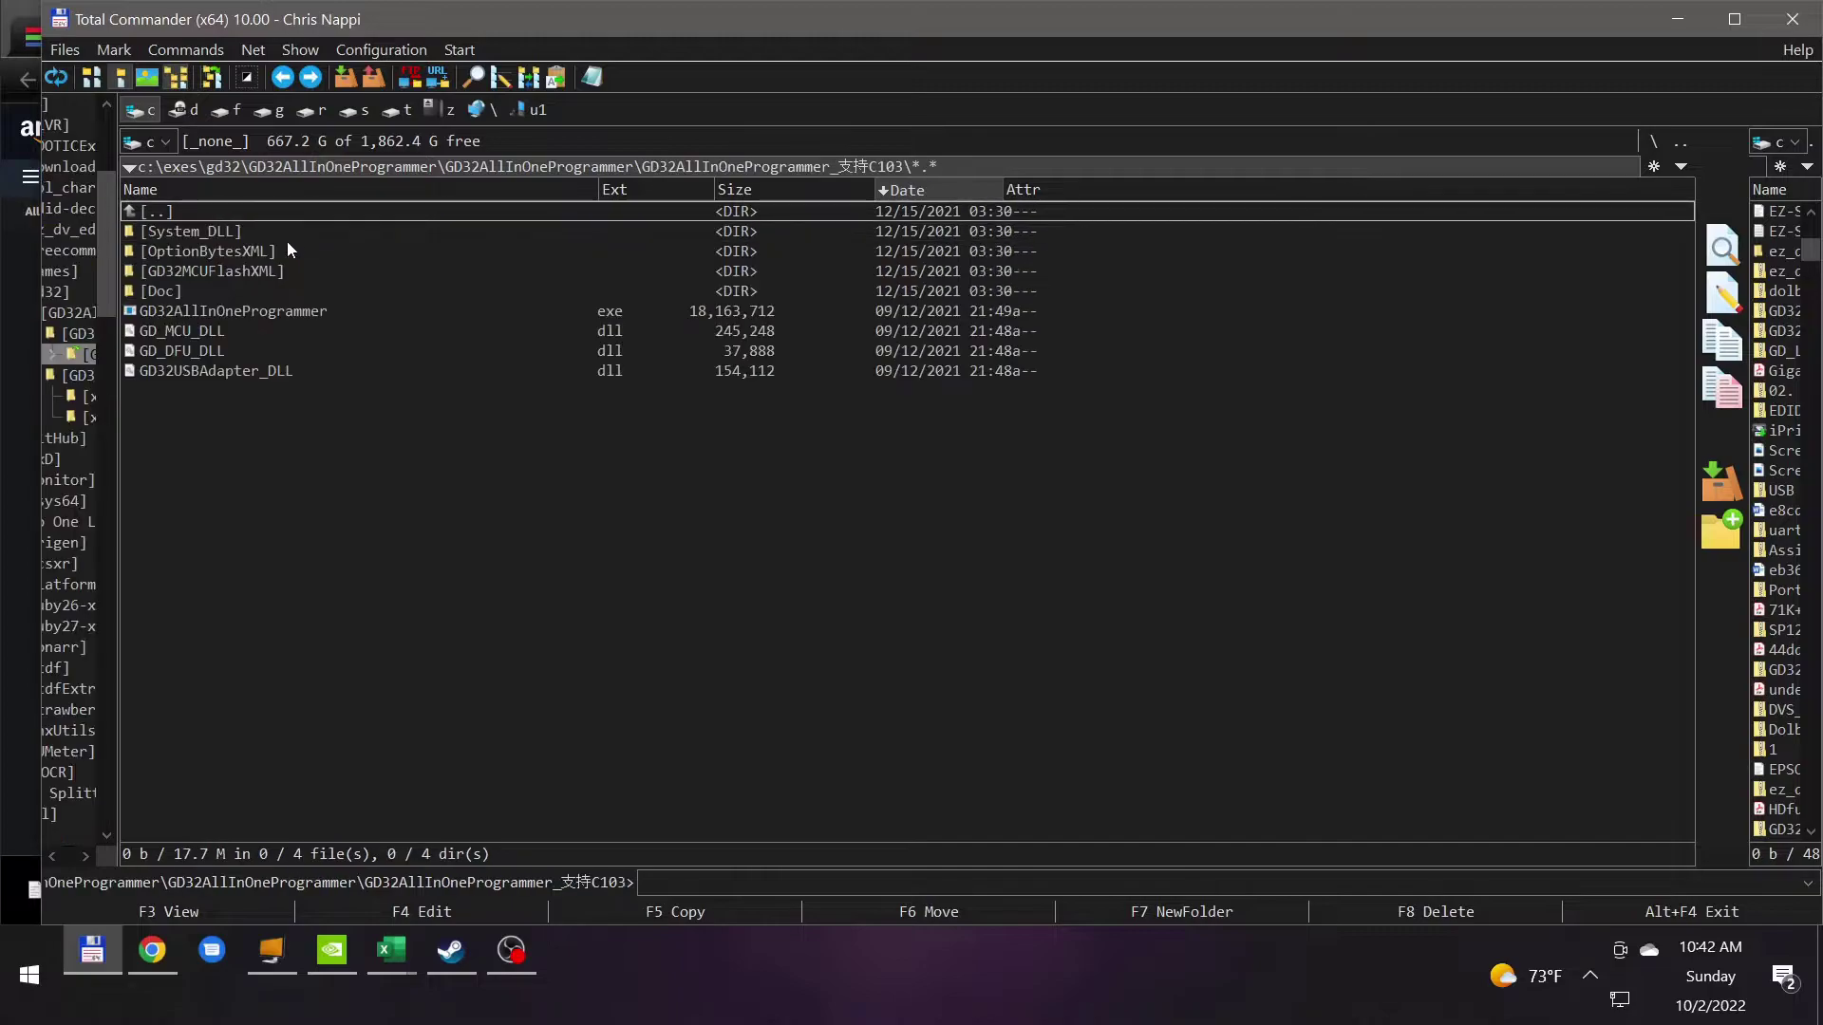
{"action": "double_click", "coordinate": [210, 312]}
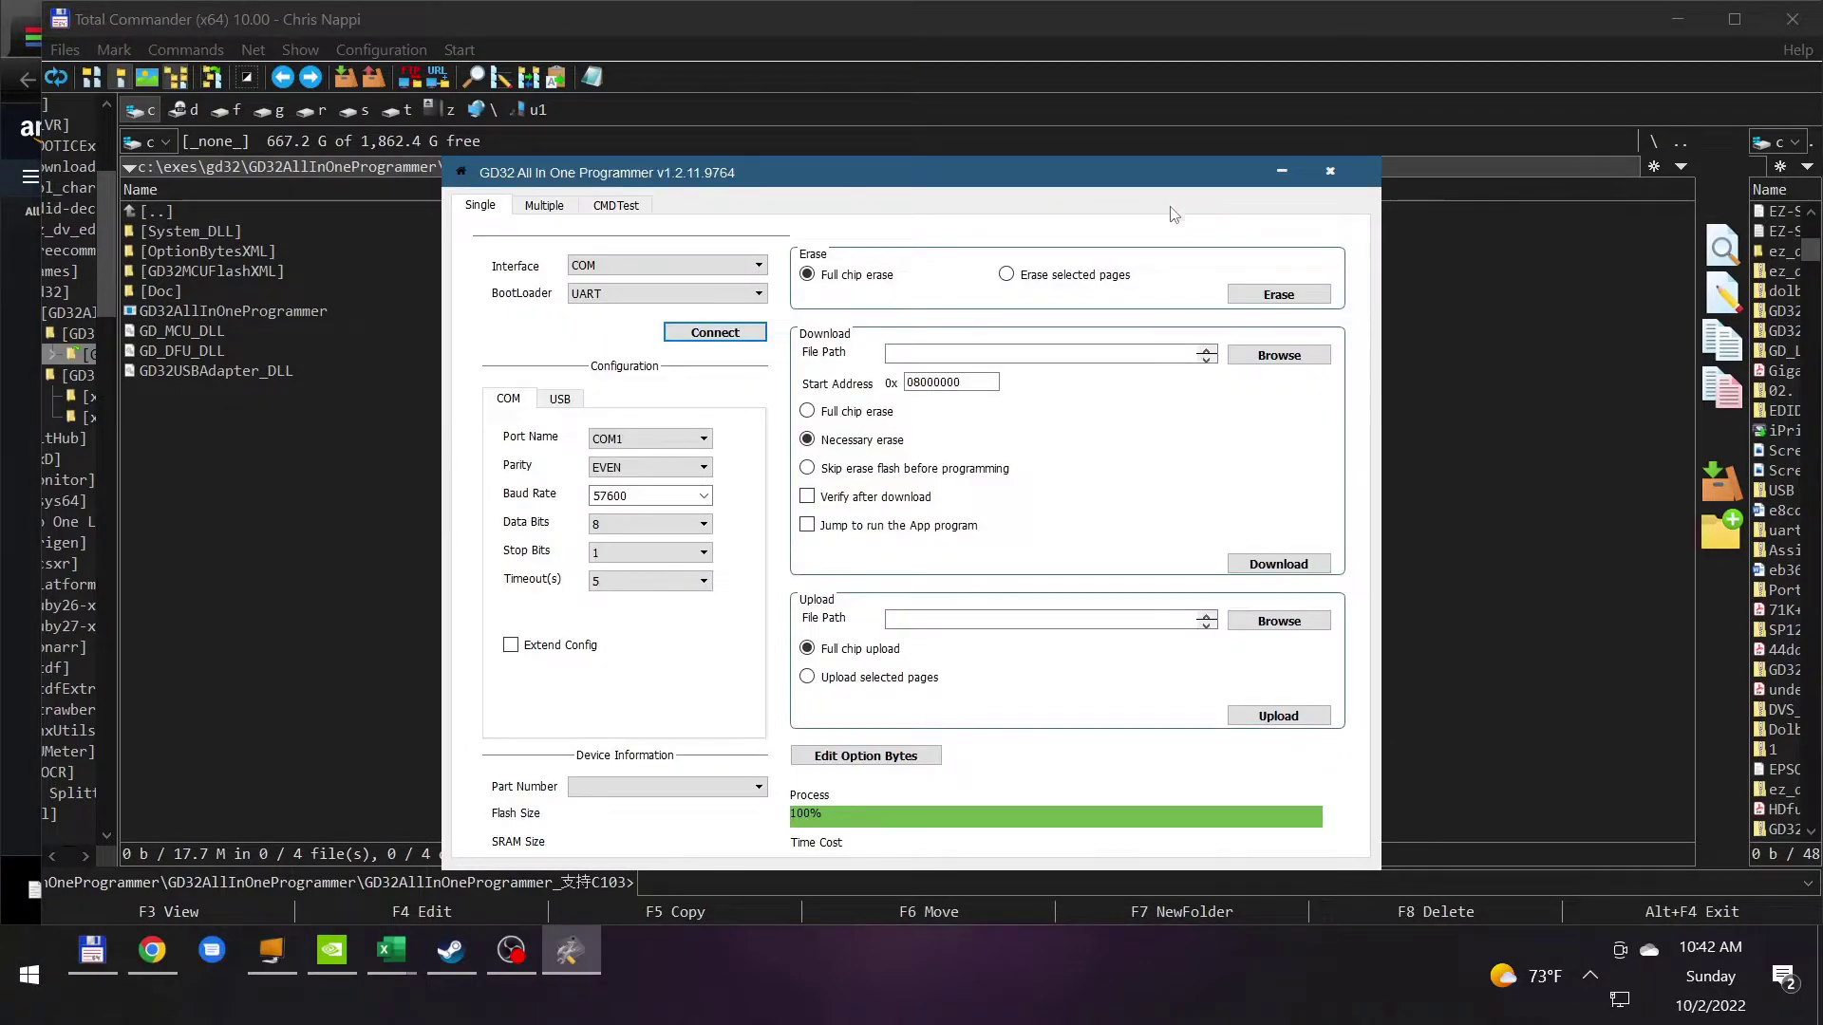
Set the programmer's interface to USB with the DFU bootloader and connect to GD DFU DEVICE 1.
{"action": "left_click_drag", "start_coordinate": [1035, 172], "coordinate": [1086, 103]}
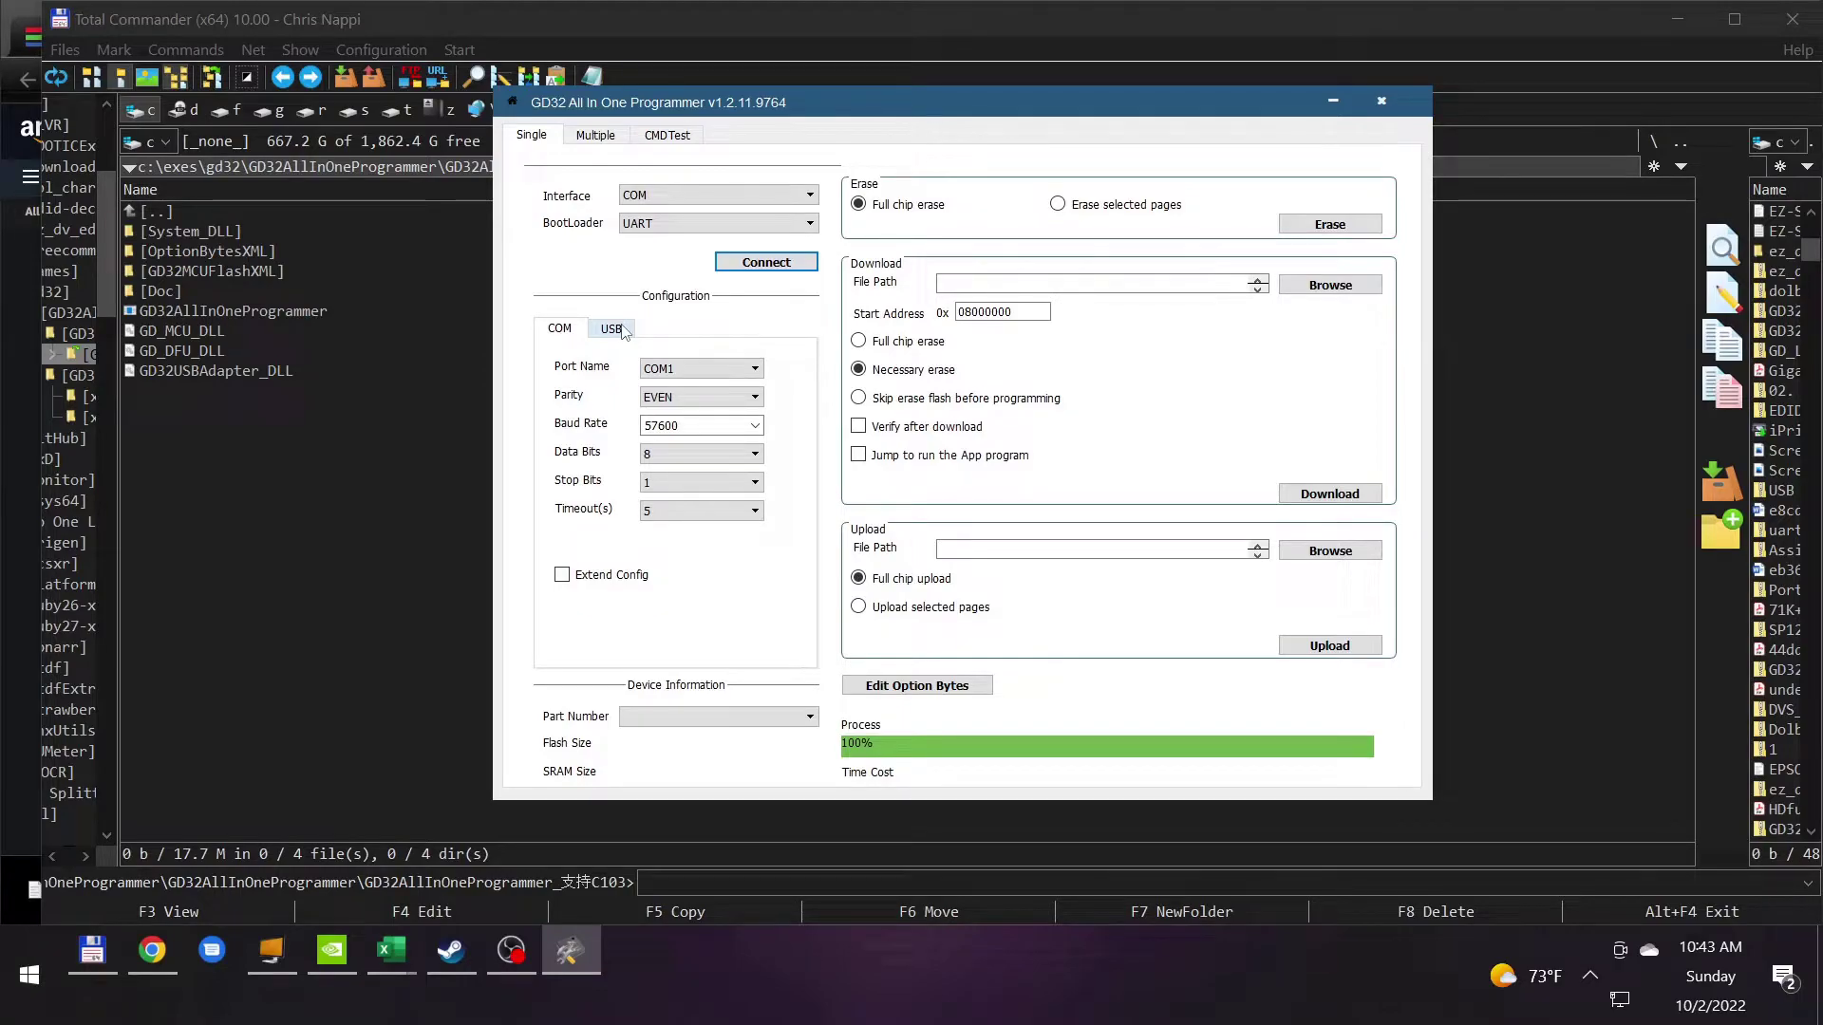
{"action": "left_click", "coordinate": [622, 329]}
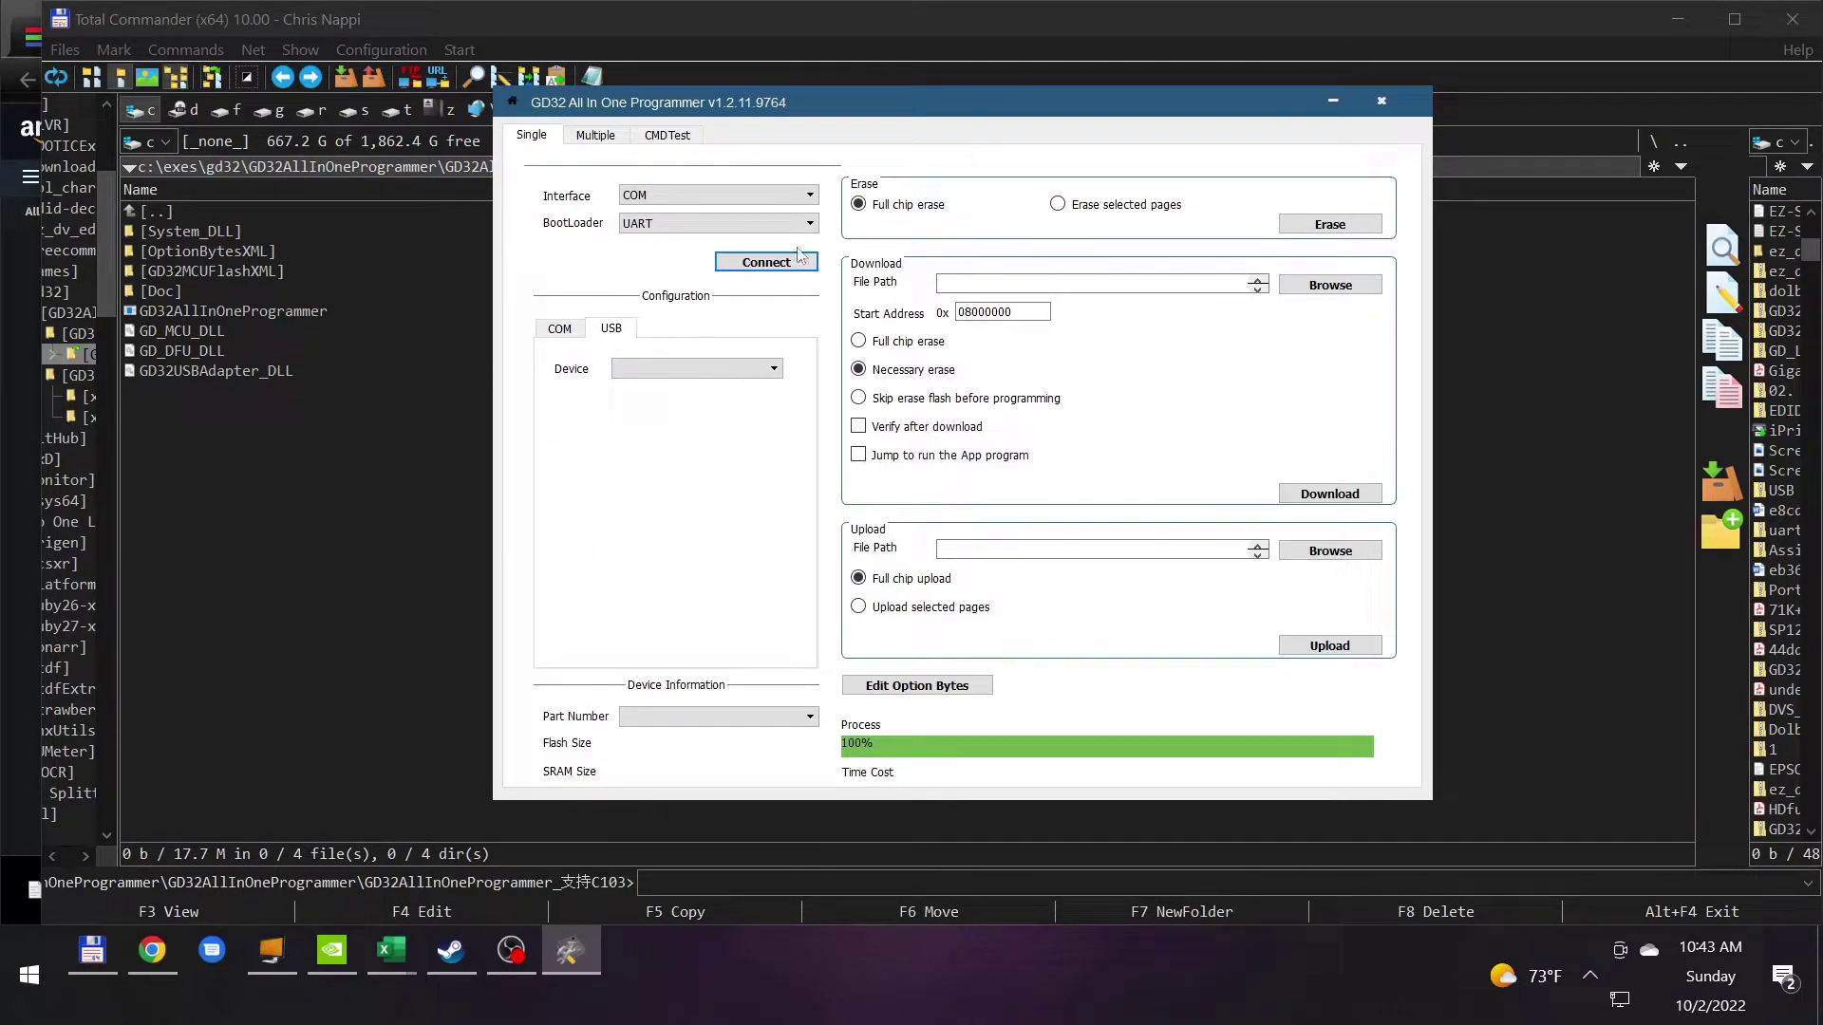
{"action": "left_click", "coordinate": [812, 196]}
{"action": "left_click", "coordinate": [803, 225]}
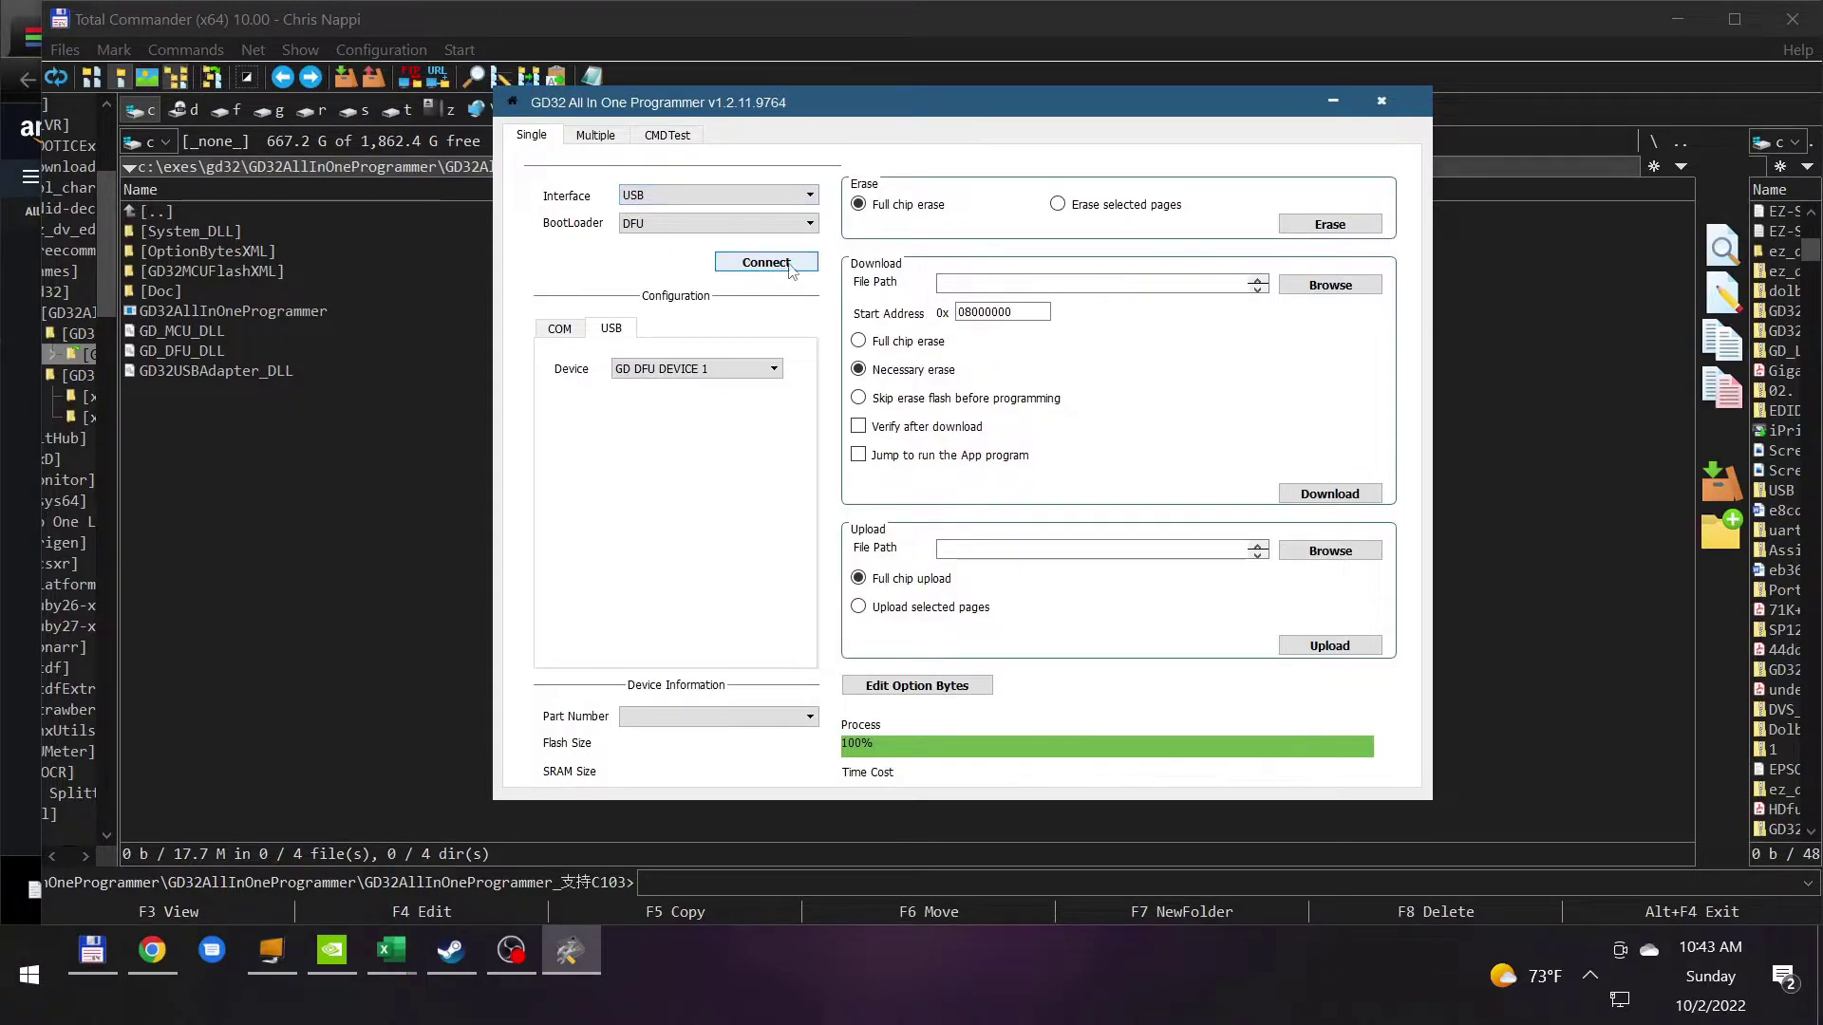
{"action": "left_click", "coordinate": [791, 268]}
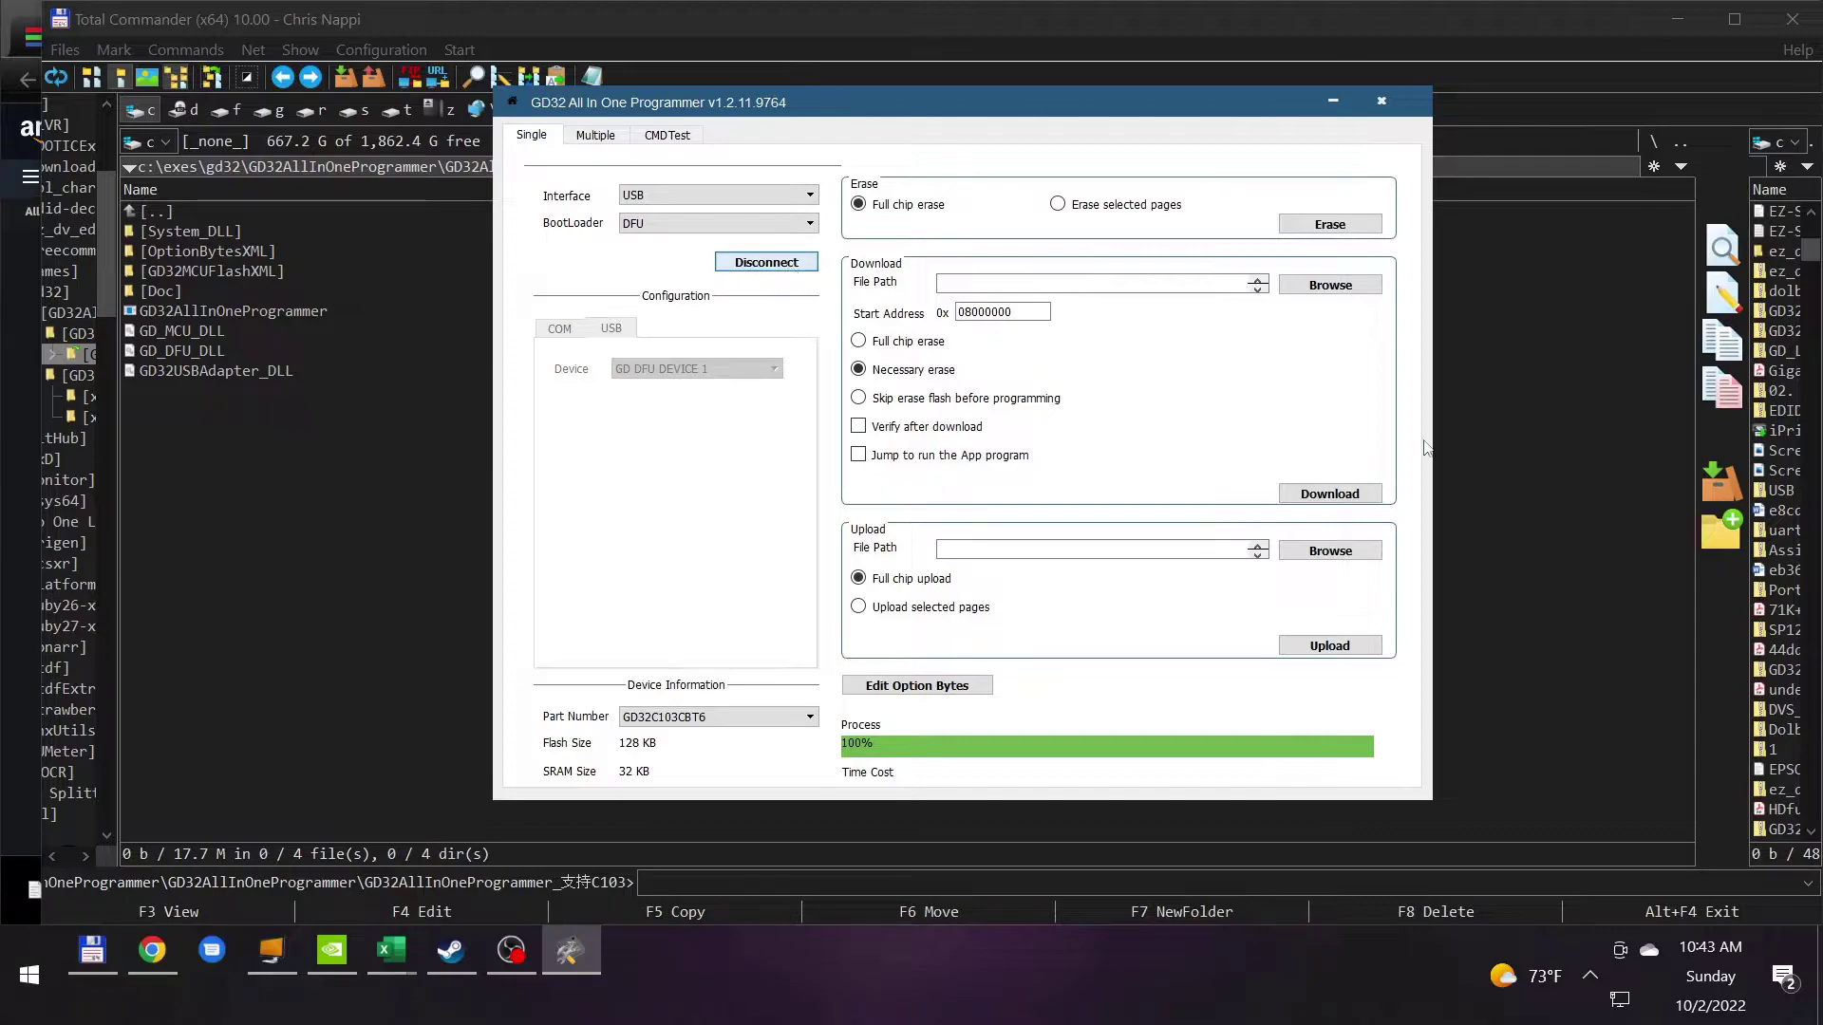
Load EZ-SP12H2_ML_385_XNAPPODV.hex from c:\exes\ez_dv_edid_fw as the download file, filtering for HEX files.
{"action": "left_click", "coordinate": [1315, 287]}
{"action": "left_click", "coordinate": [1312, 285]}
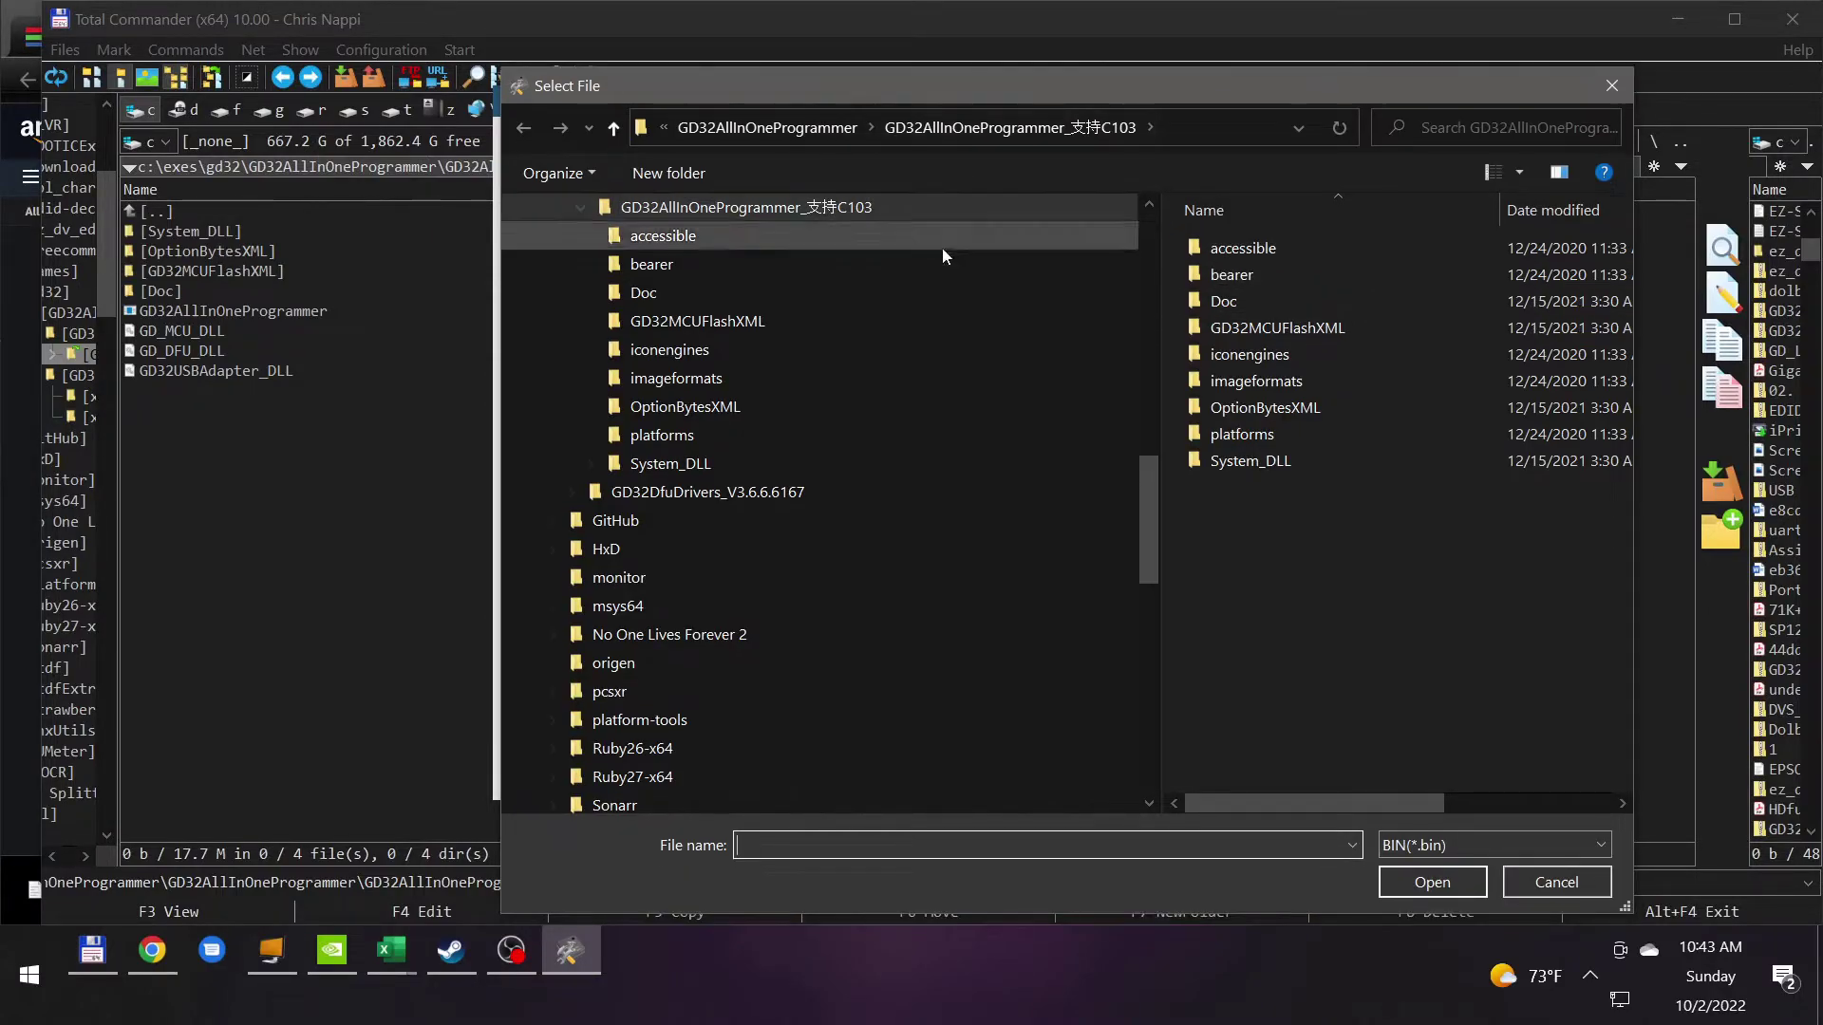
{"action": "left_click_drag", "start_coordinate": [1145, 519], "coordinate": [1137, 440]}
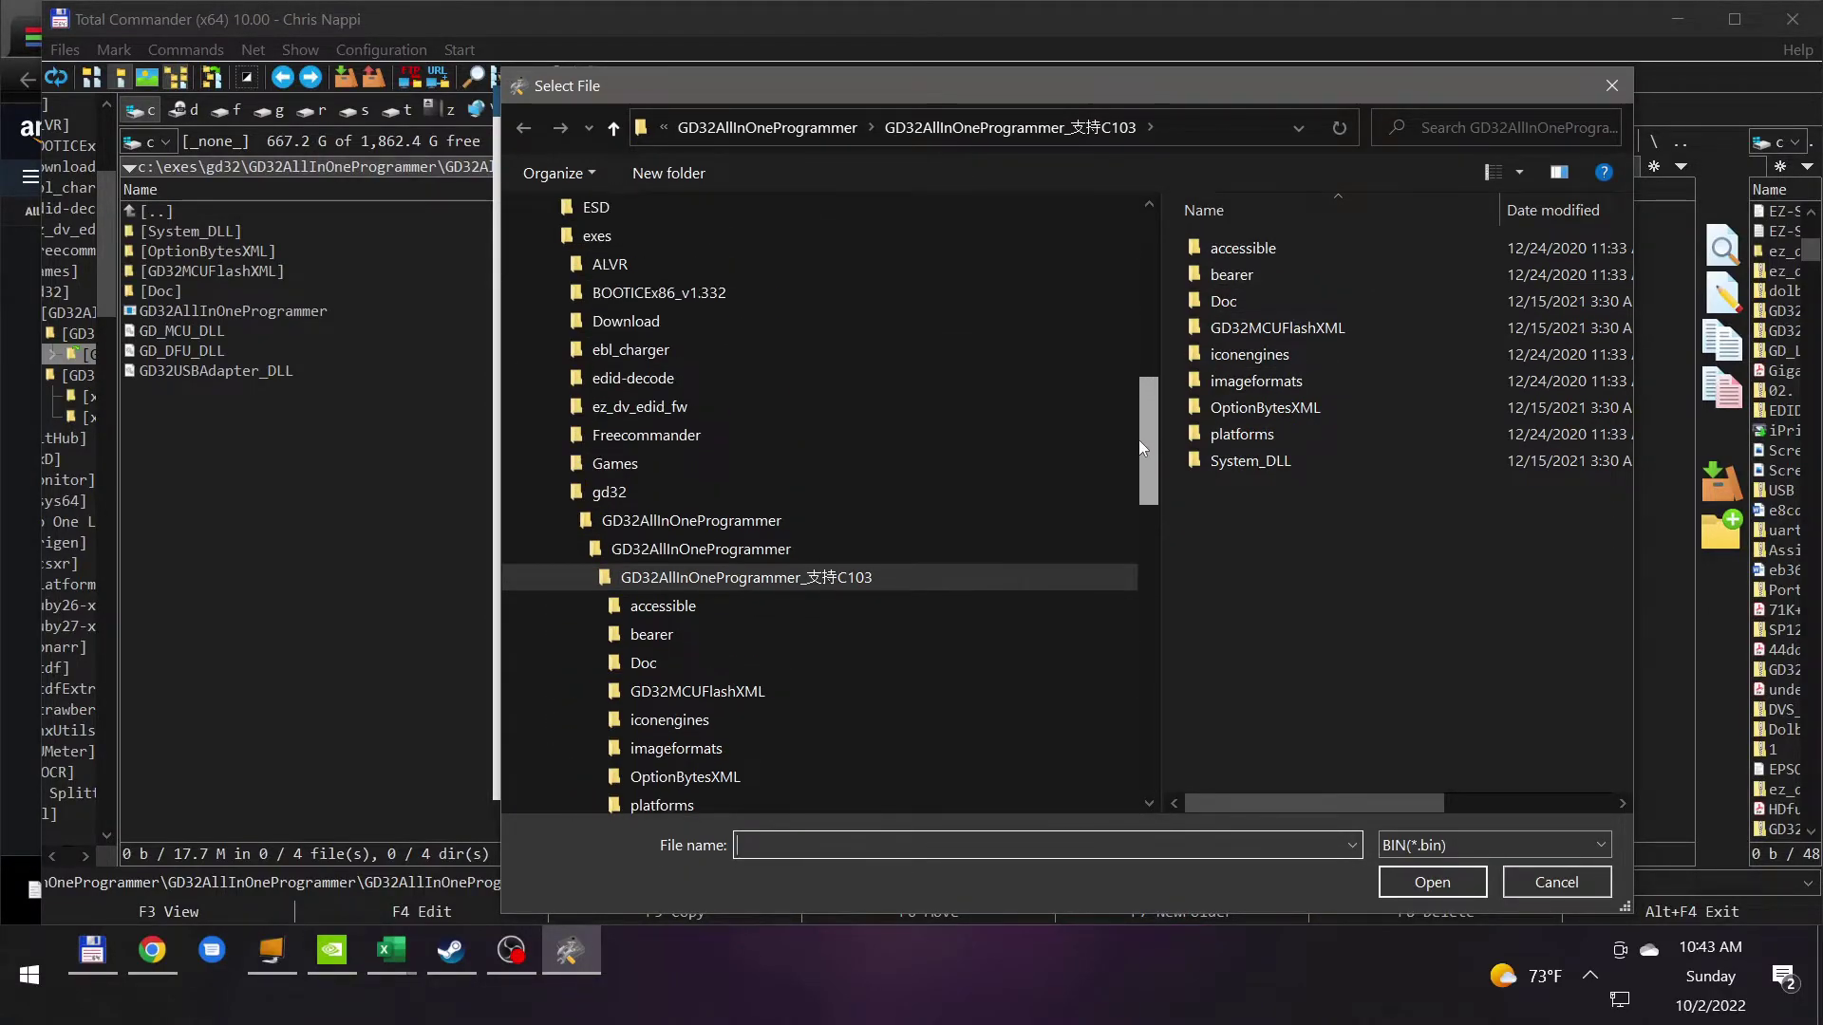
{"action": "left_click", "coordinate": [634, 407]}
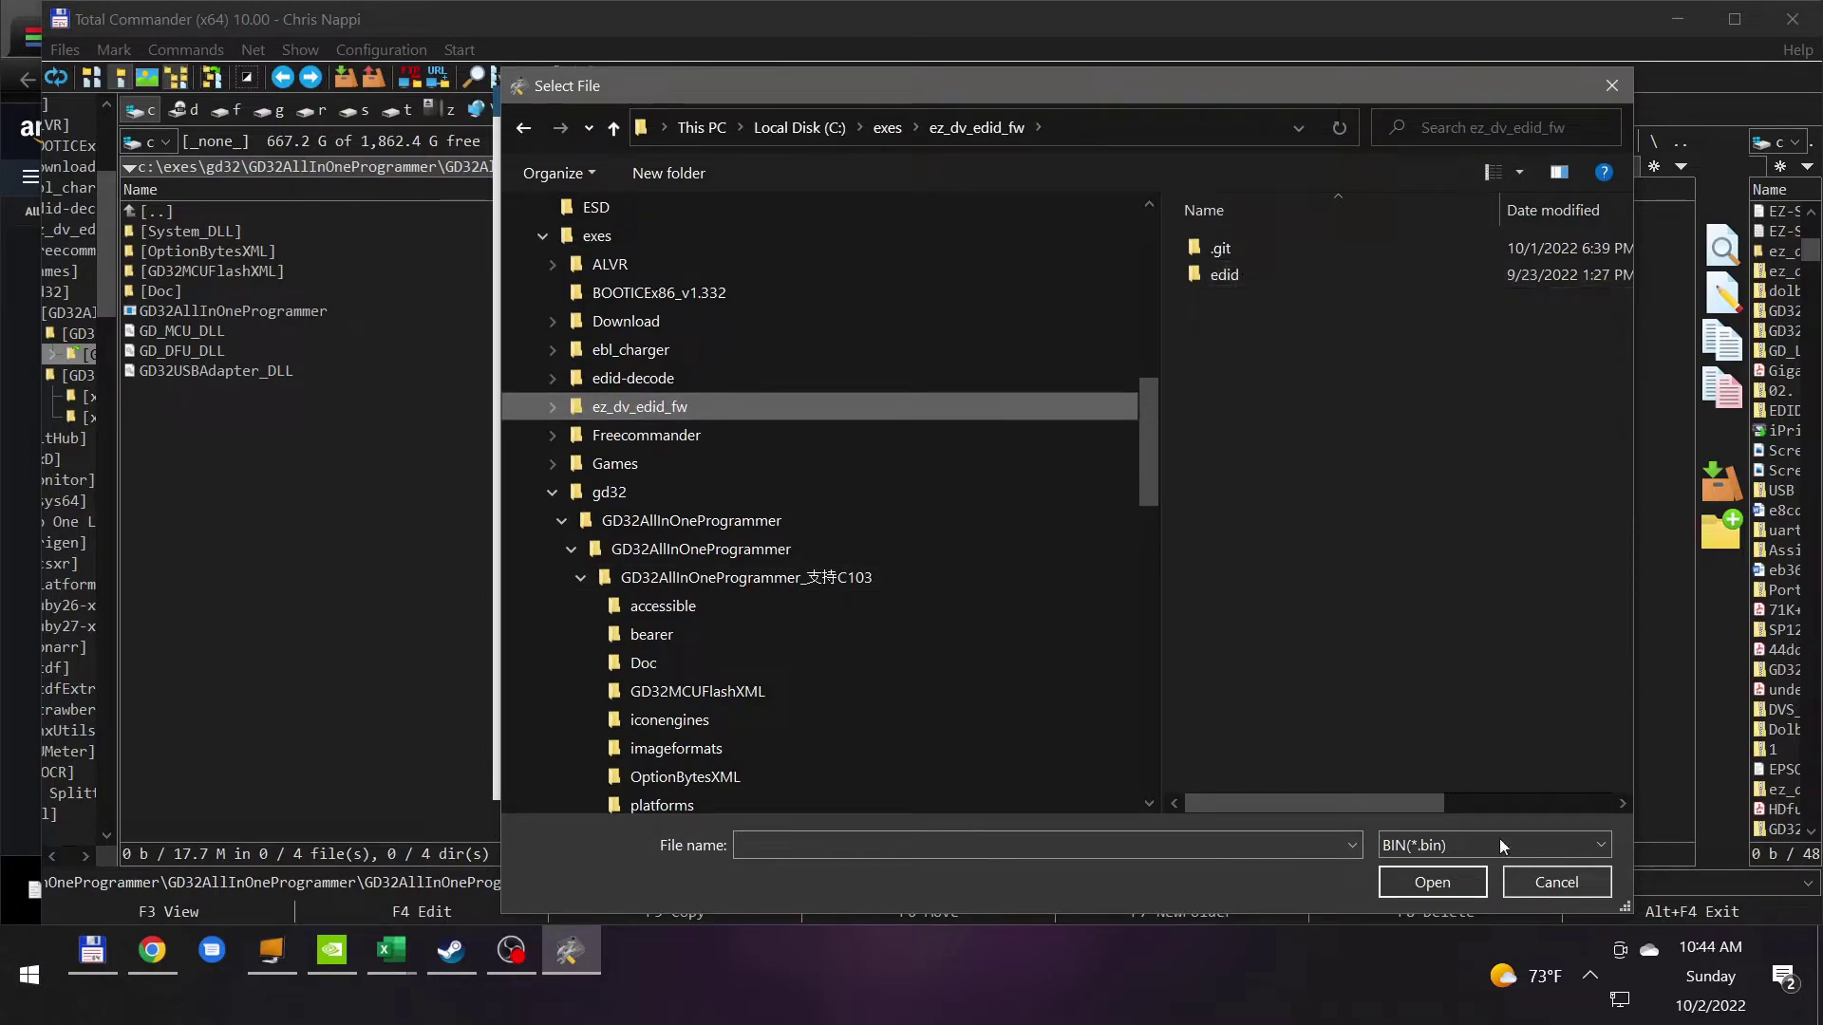
{"action": "left_click", "coordinate": [1452, 846]}
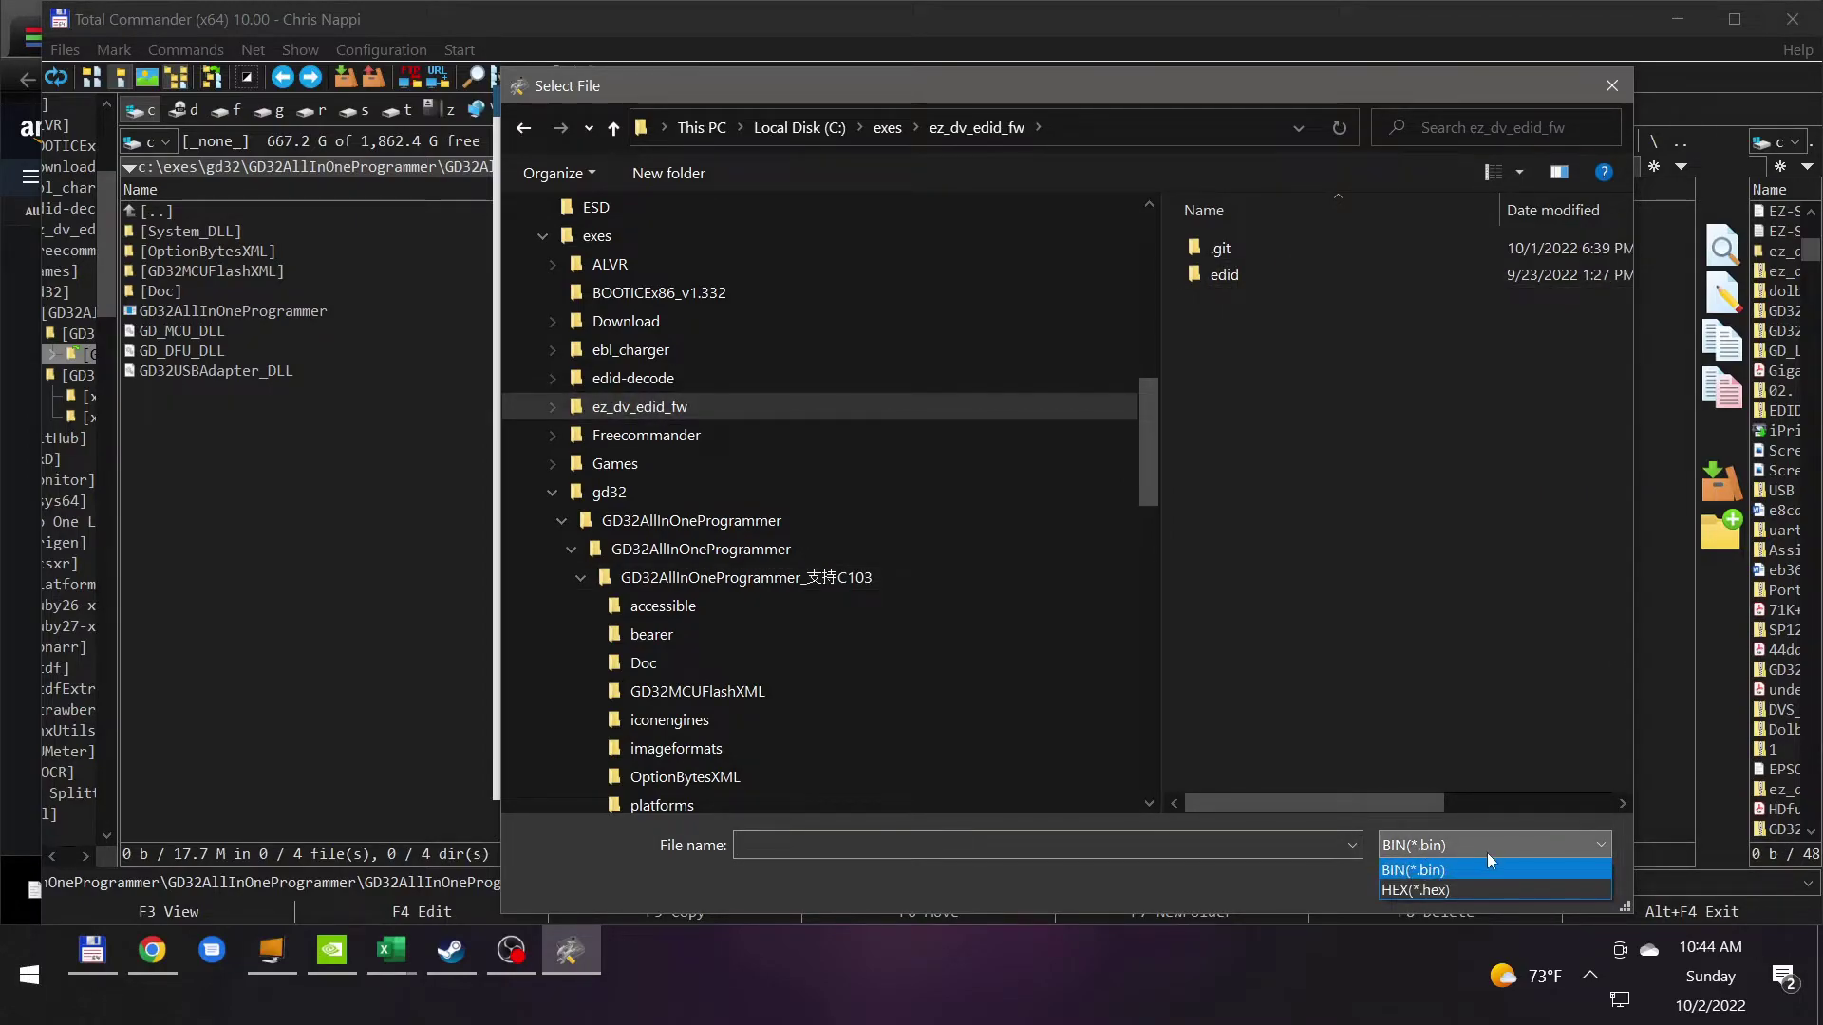
{"action": "left_click", "coordinate": [1439, 888]}
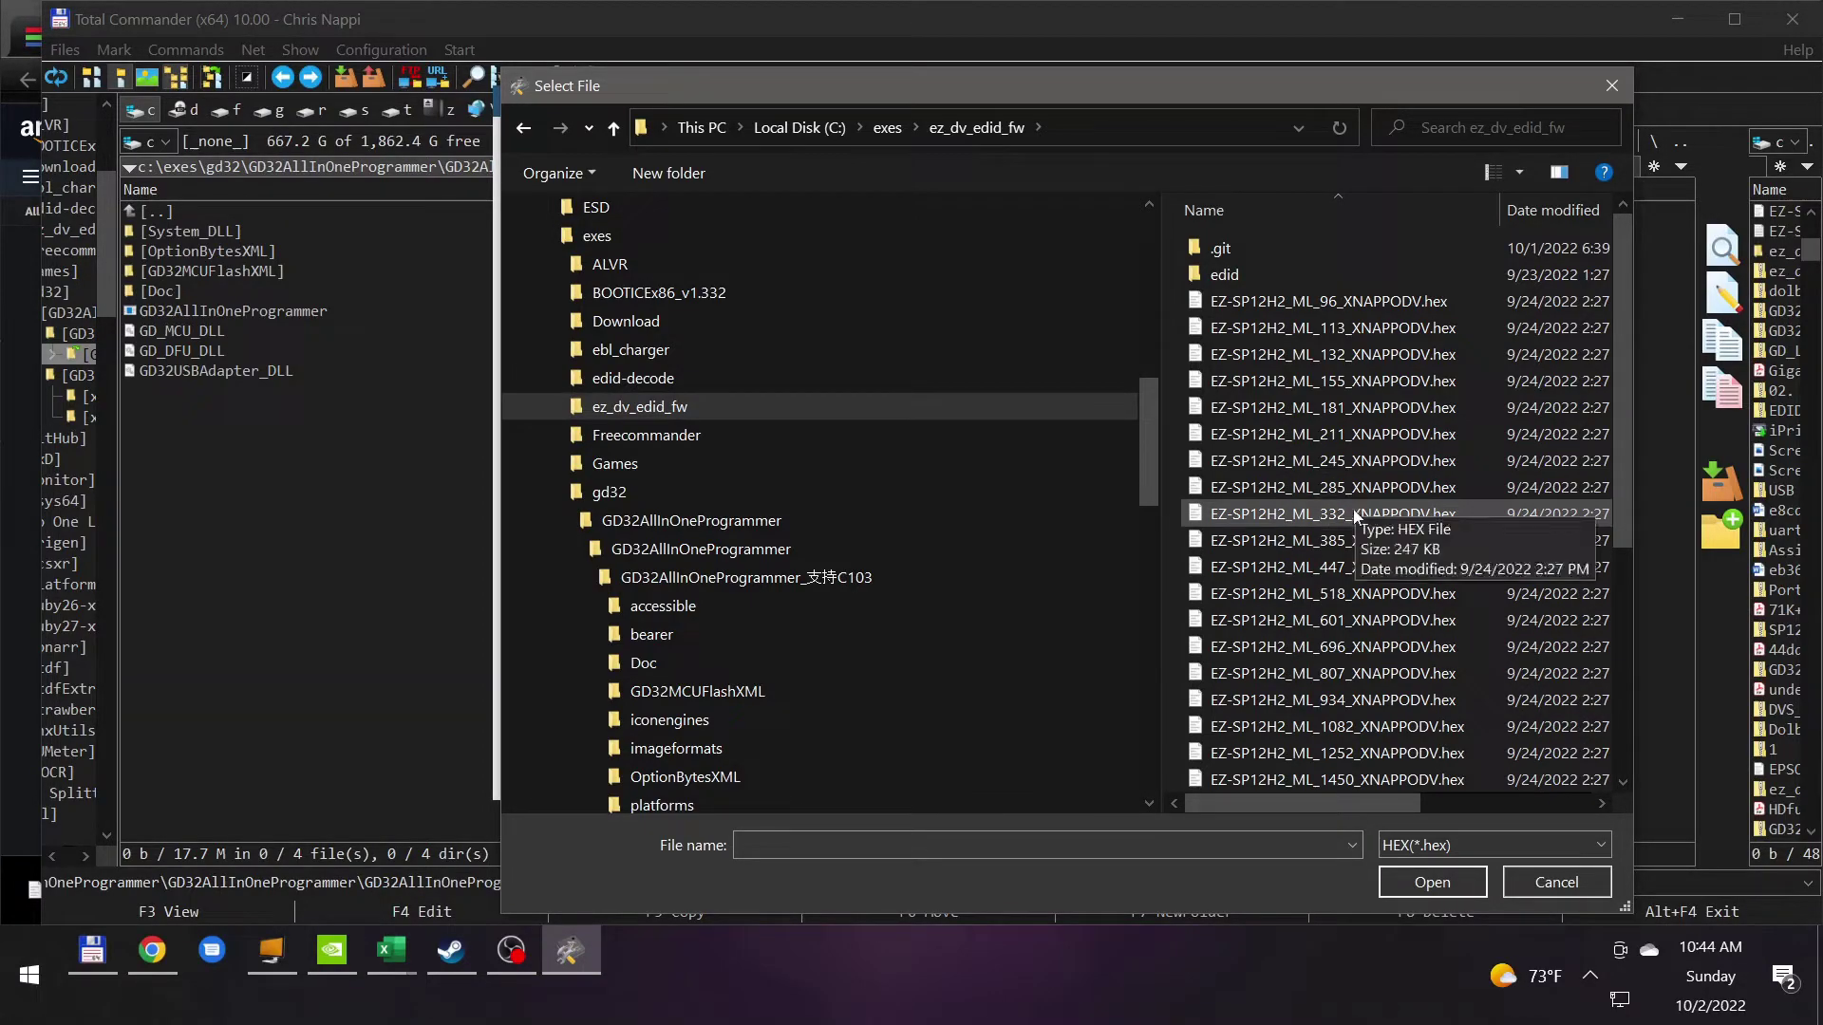
{"action": "left_click", "coordinate": [1336, 538]}
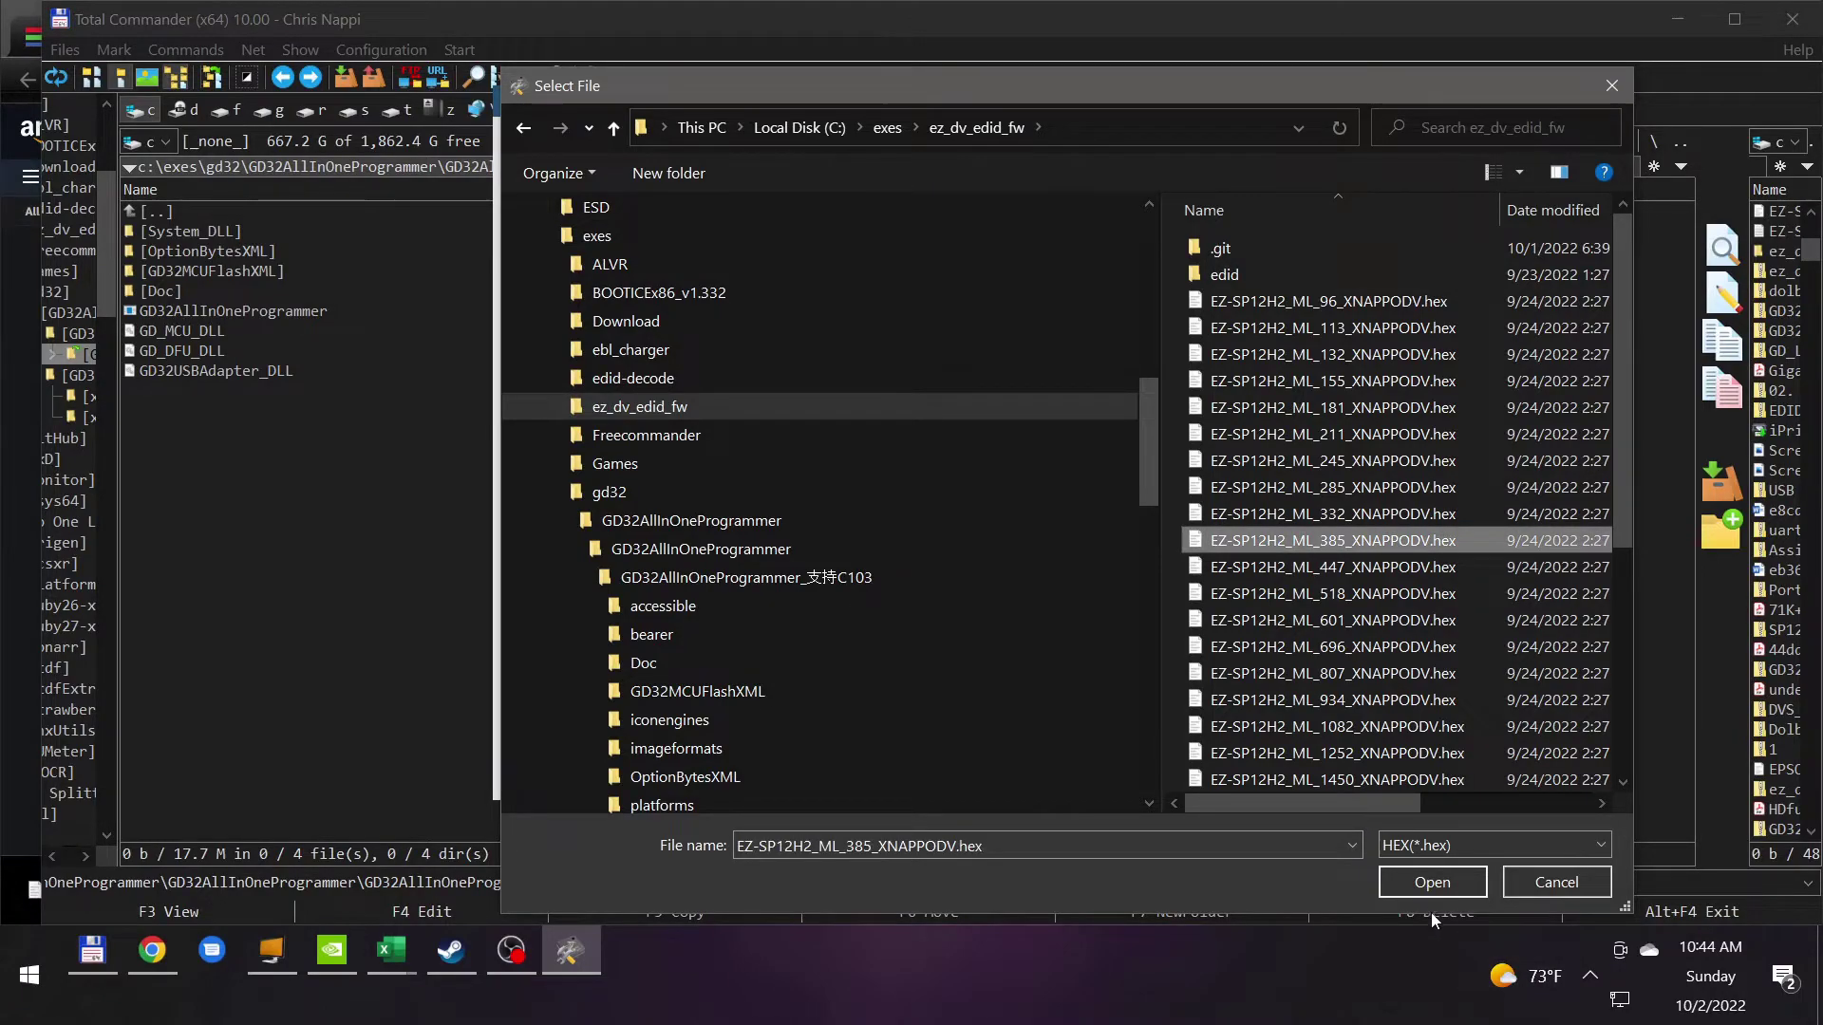
{"action": "left_click", "coordinate": [1431, 882]}
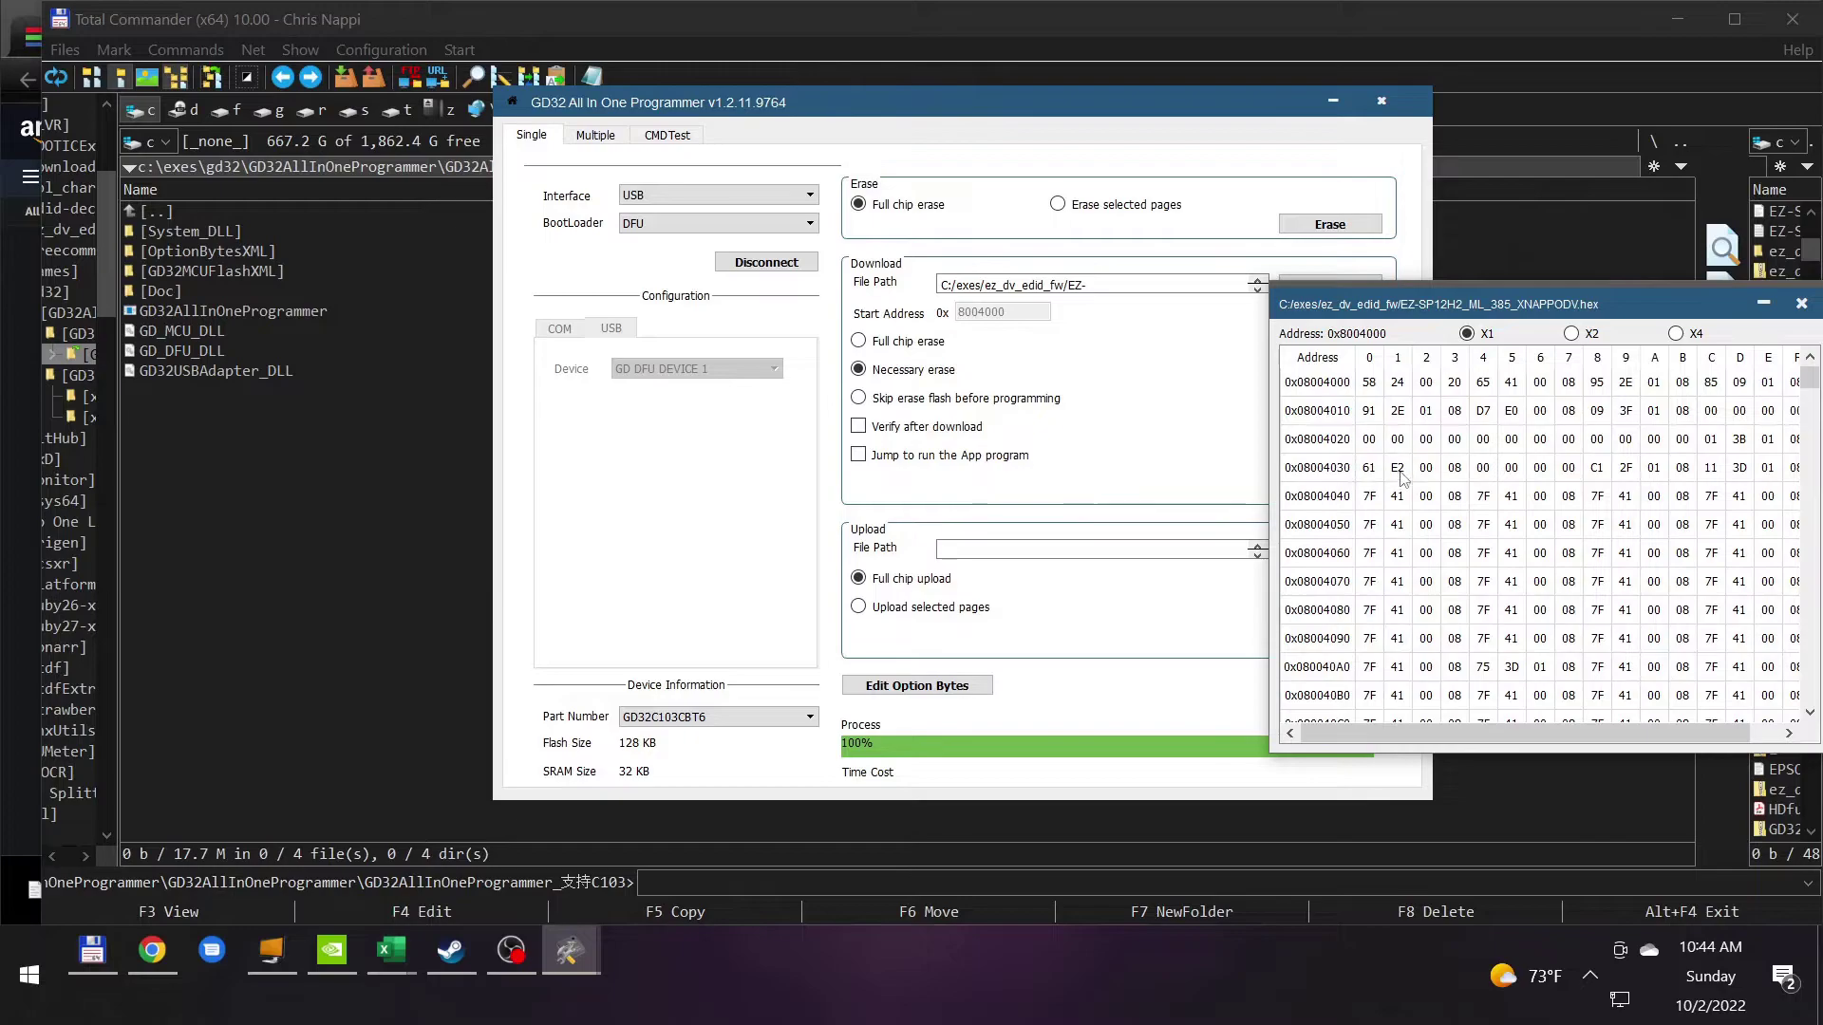
Download the loaded firmware to the splitter using necessary erase, and disconnect the device.
{"action": "left_click", "coordinate": [1125, 364]}
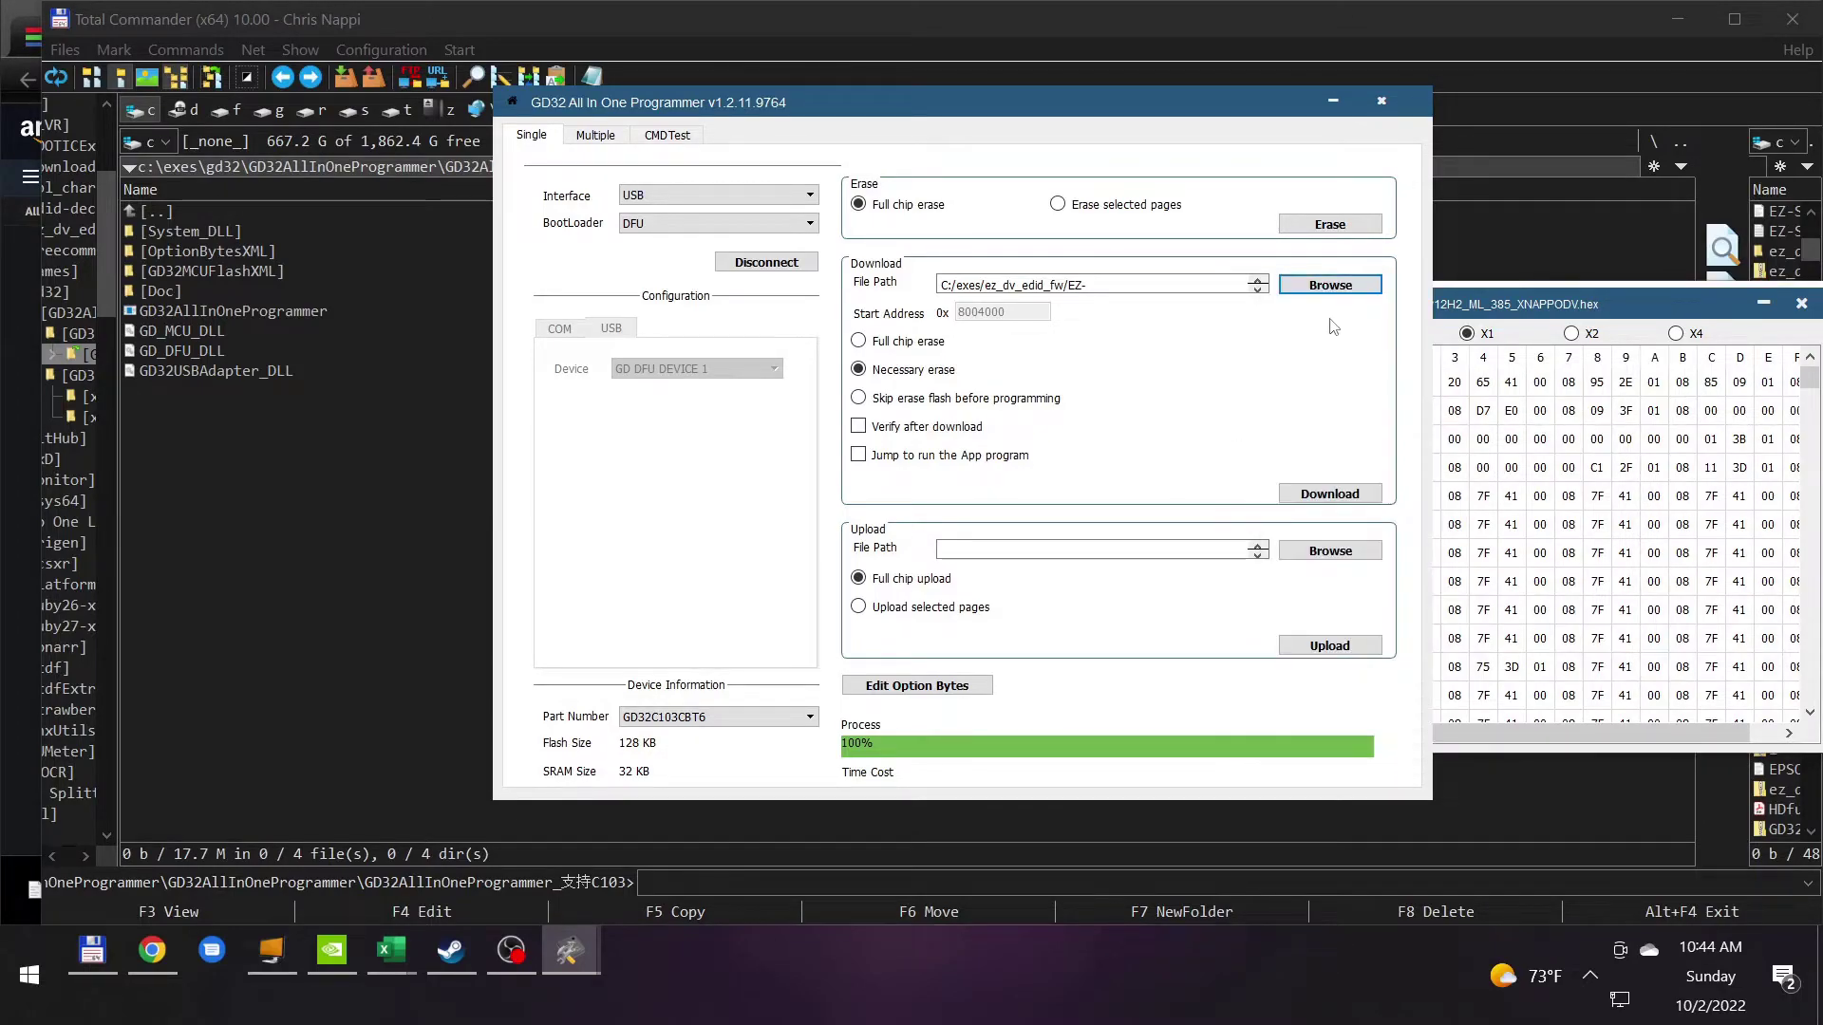
{"action": "left_click", "coordinate": [1340, 495]}
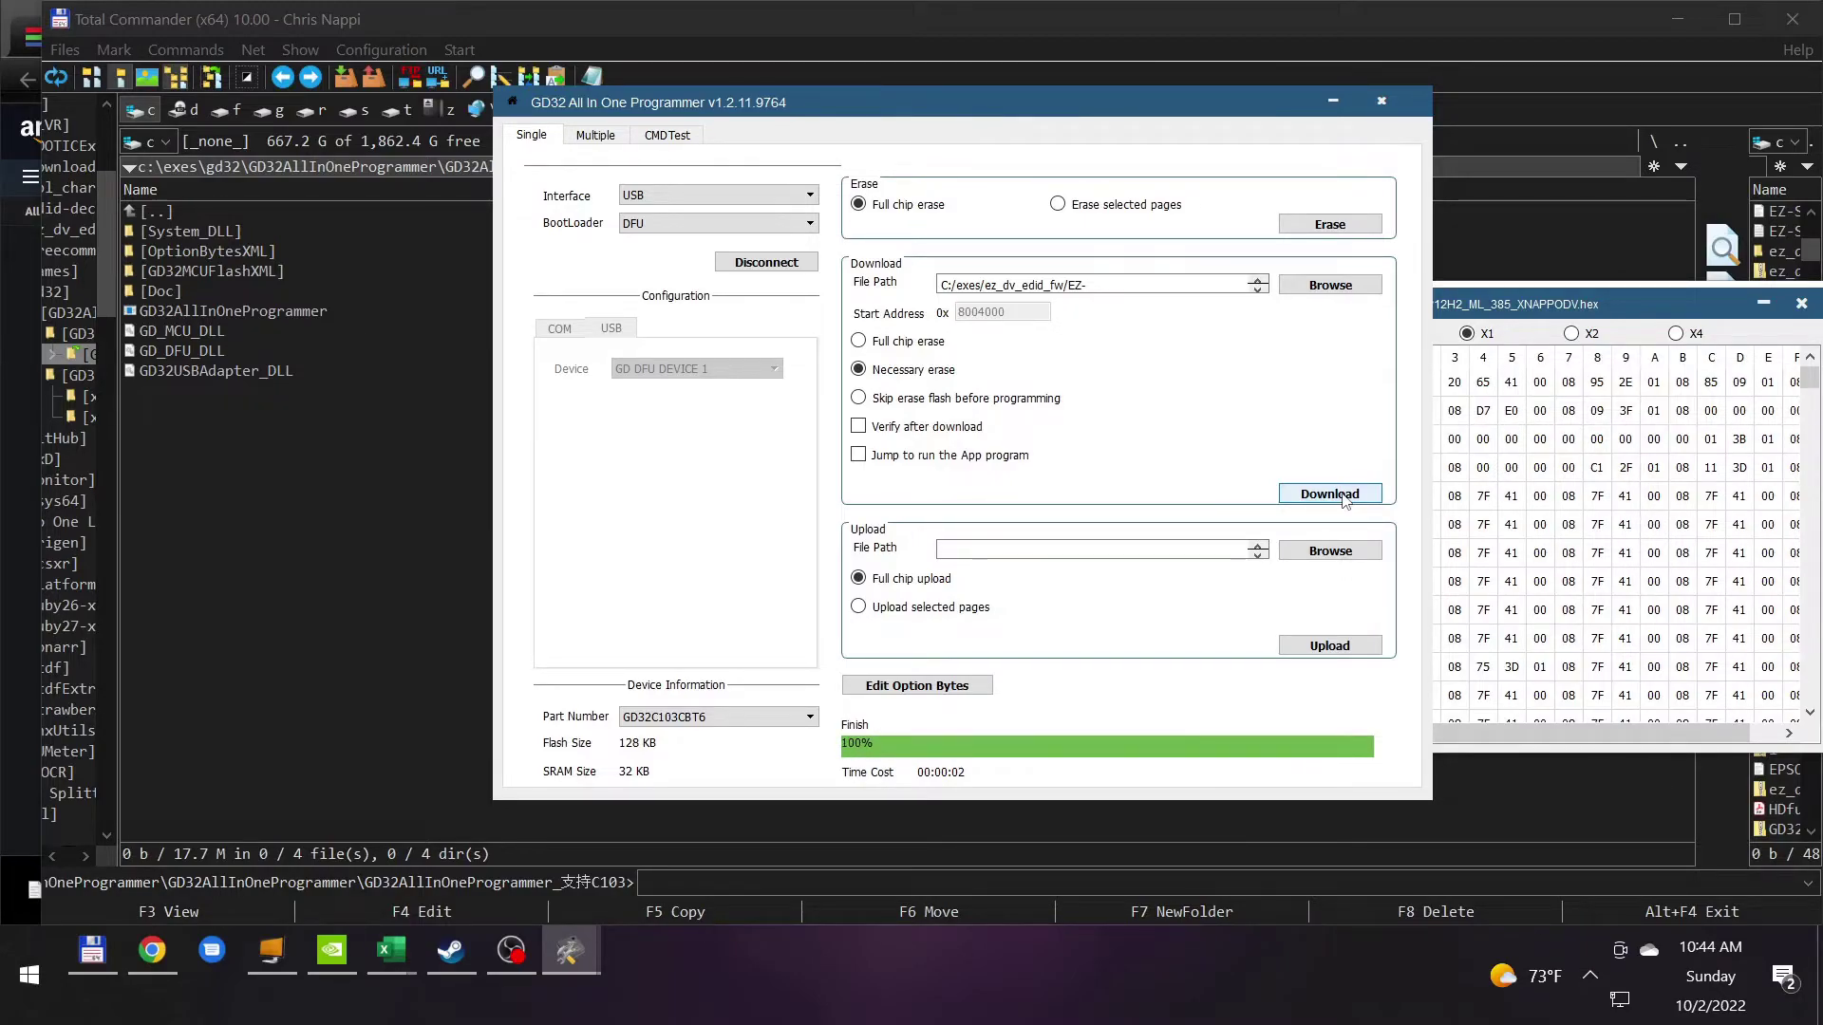
{"action": "left_click", "coordinate": [737, 272]}
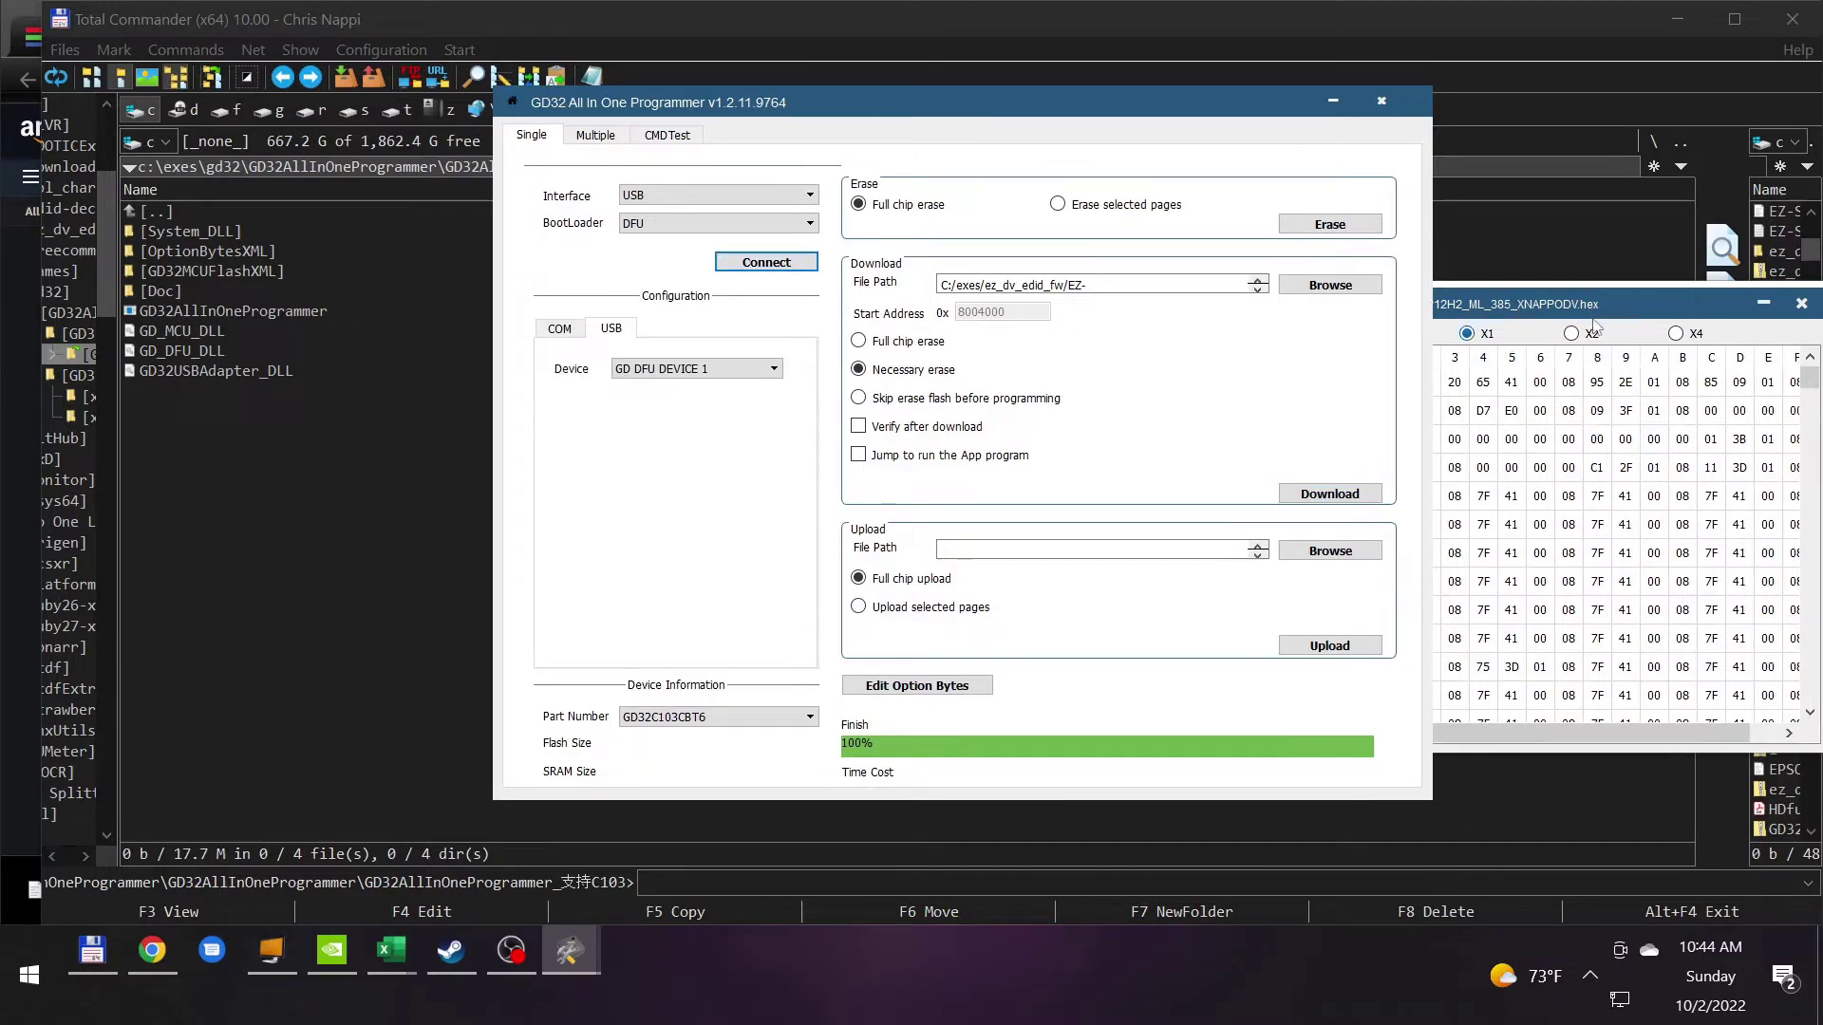
Select EZ-SP12H2_APP_DFU_GD32_Ver2.06(FB4D).hex from c:\exes\gd32 as the download file and start the download.
{"action": "left_click", "coordinate": [1329, 292]}
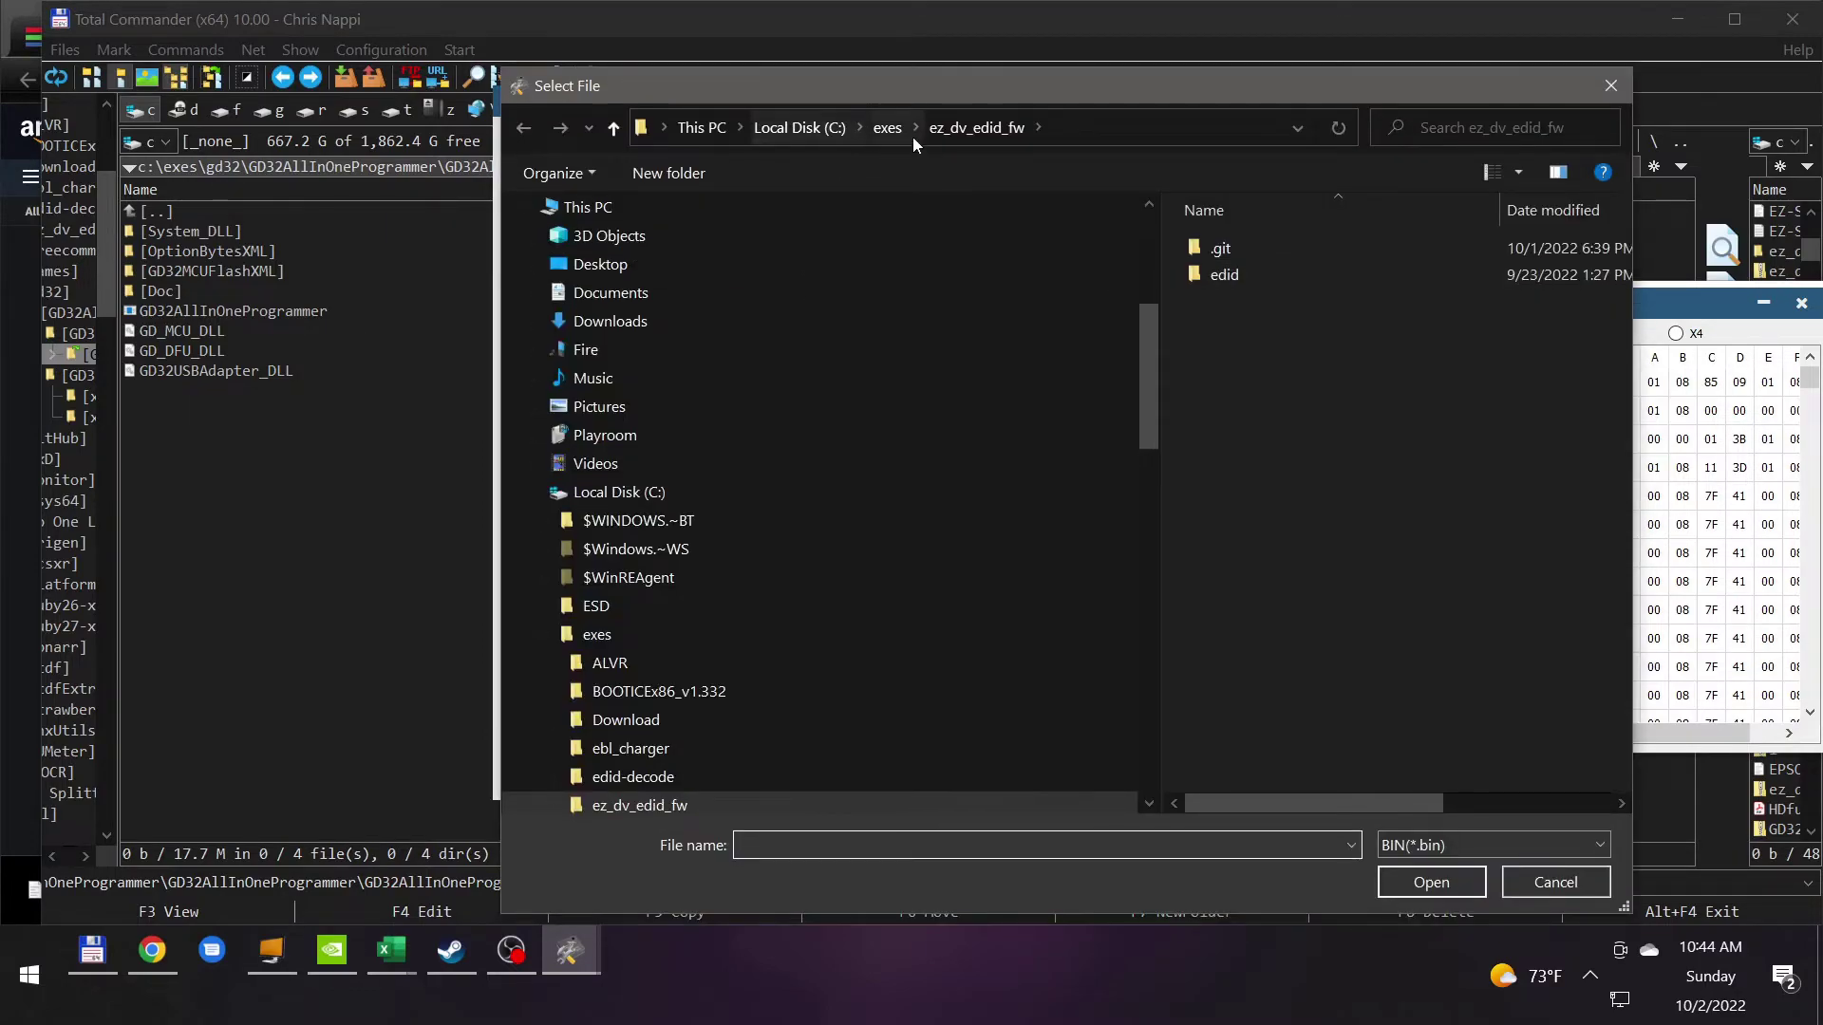
{"action": "left_click", "coordinate": [888, 127]}
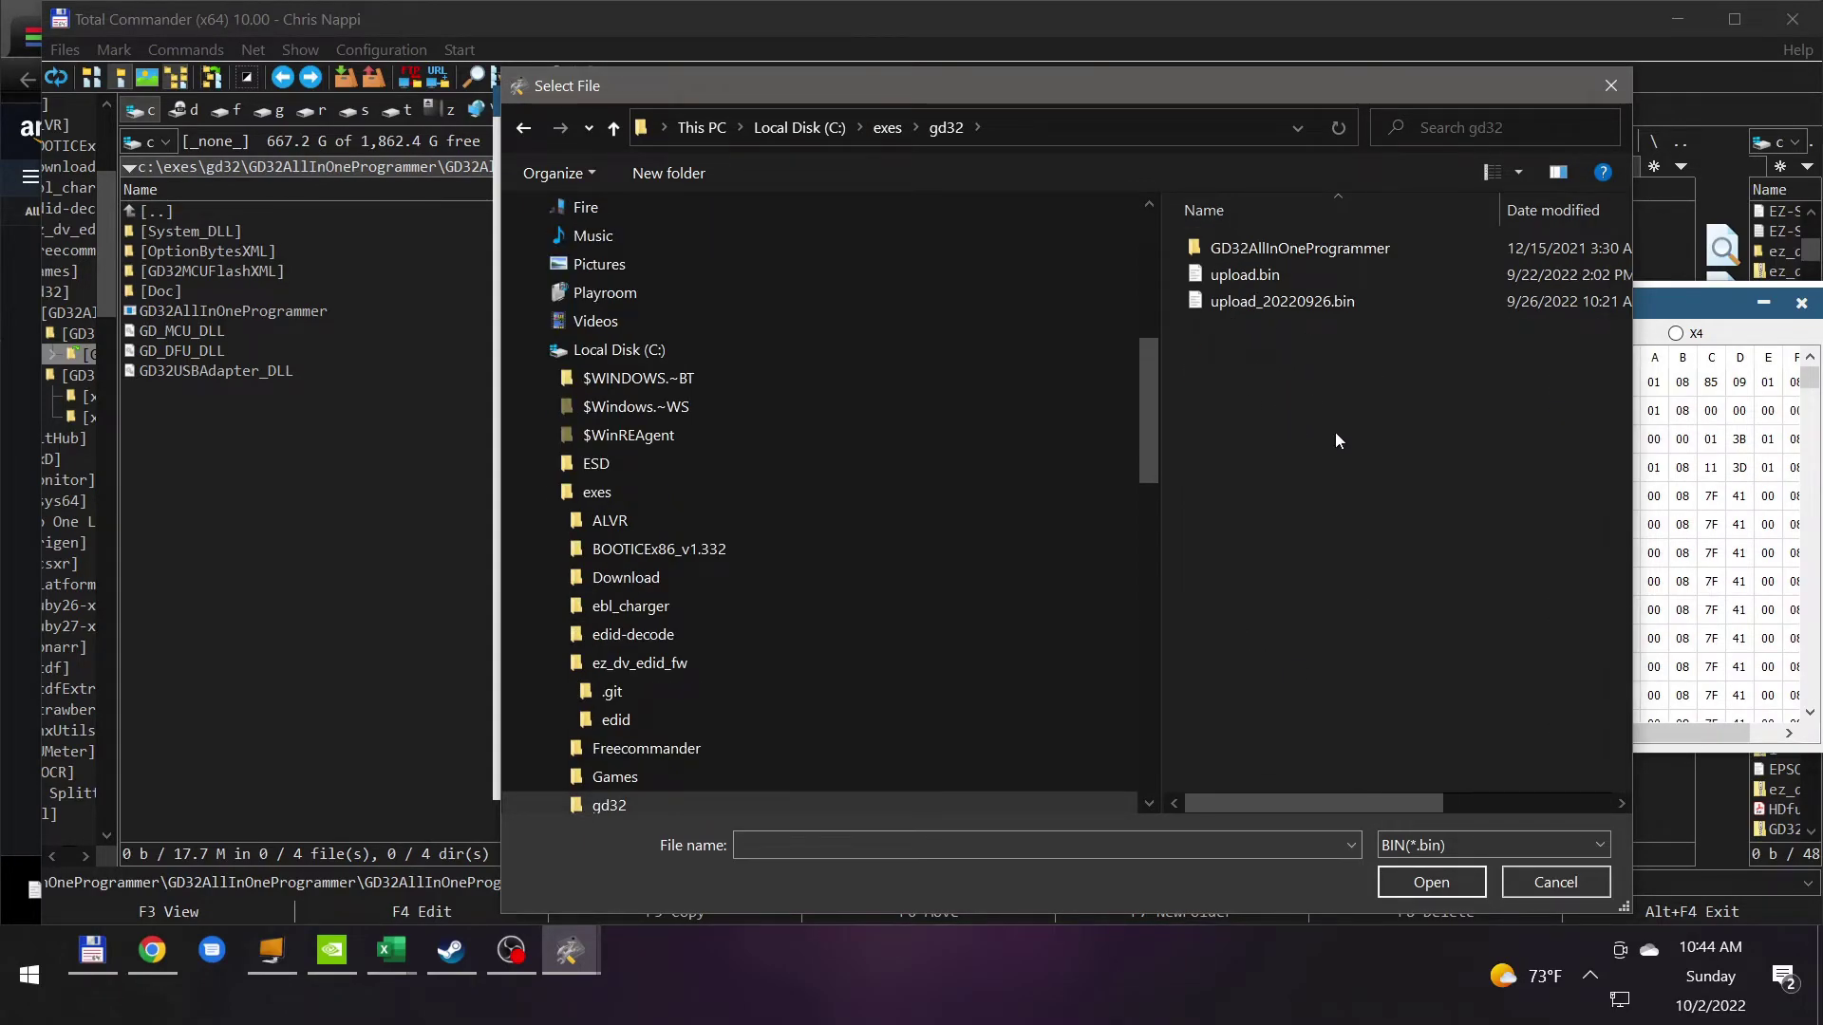
{"action": "left_click", "coordinate": [1585, 849]}
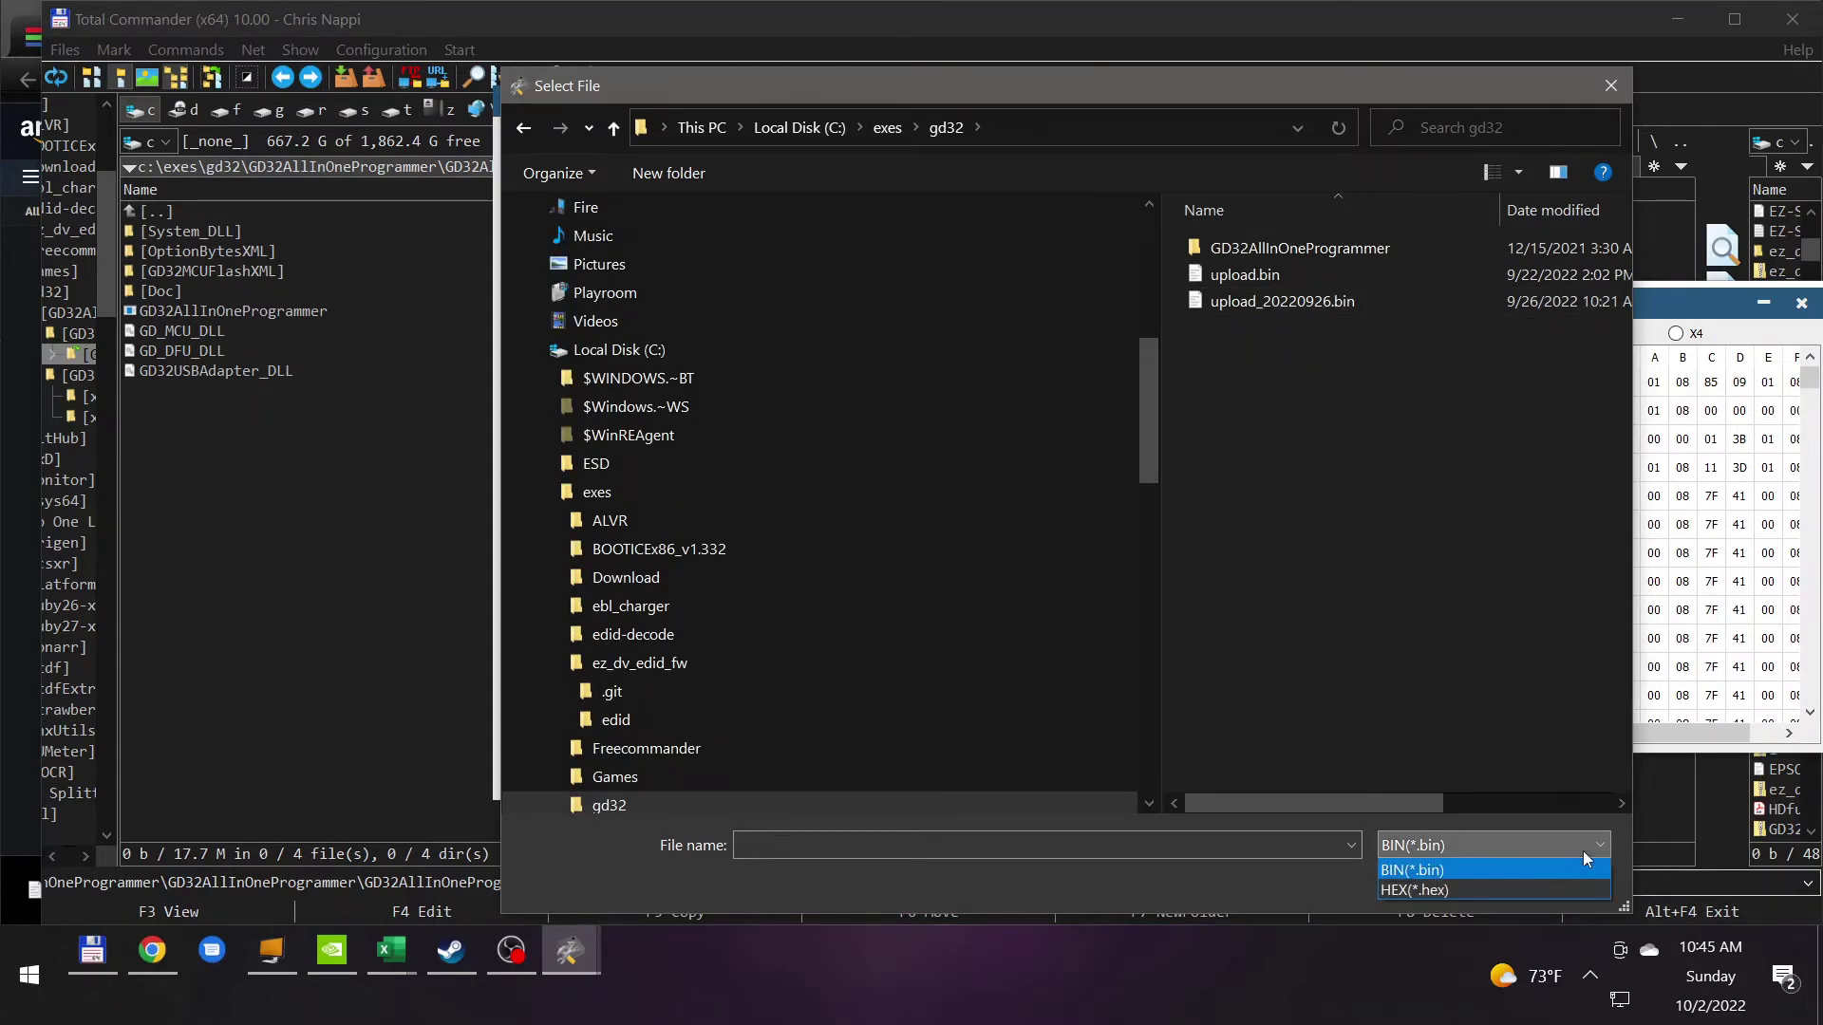
{"action": "left_click", "coordinate": [1533, 890]}
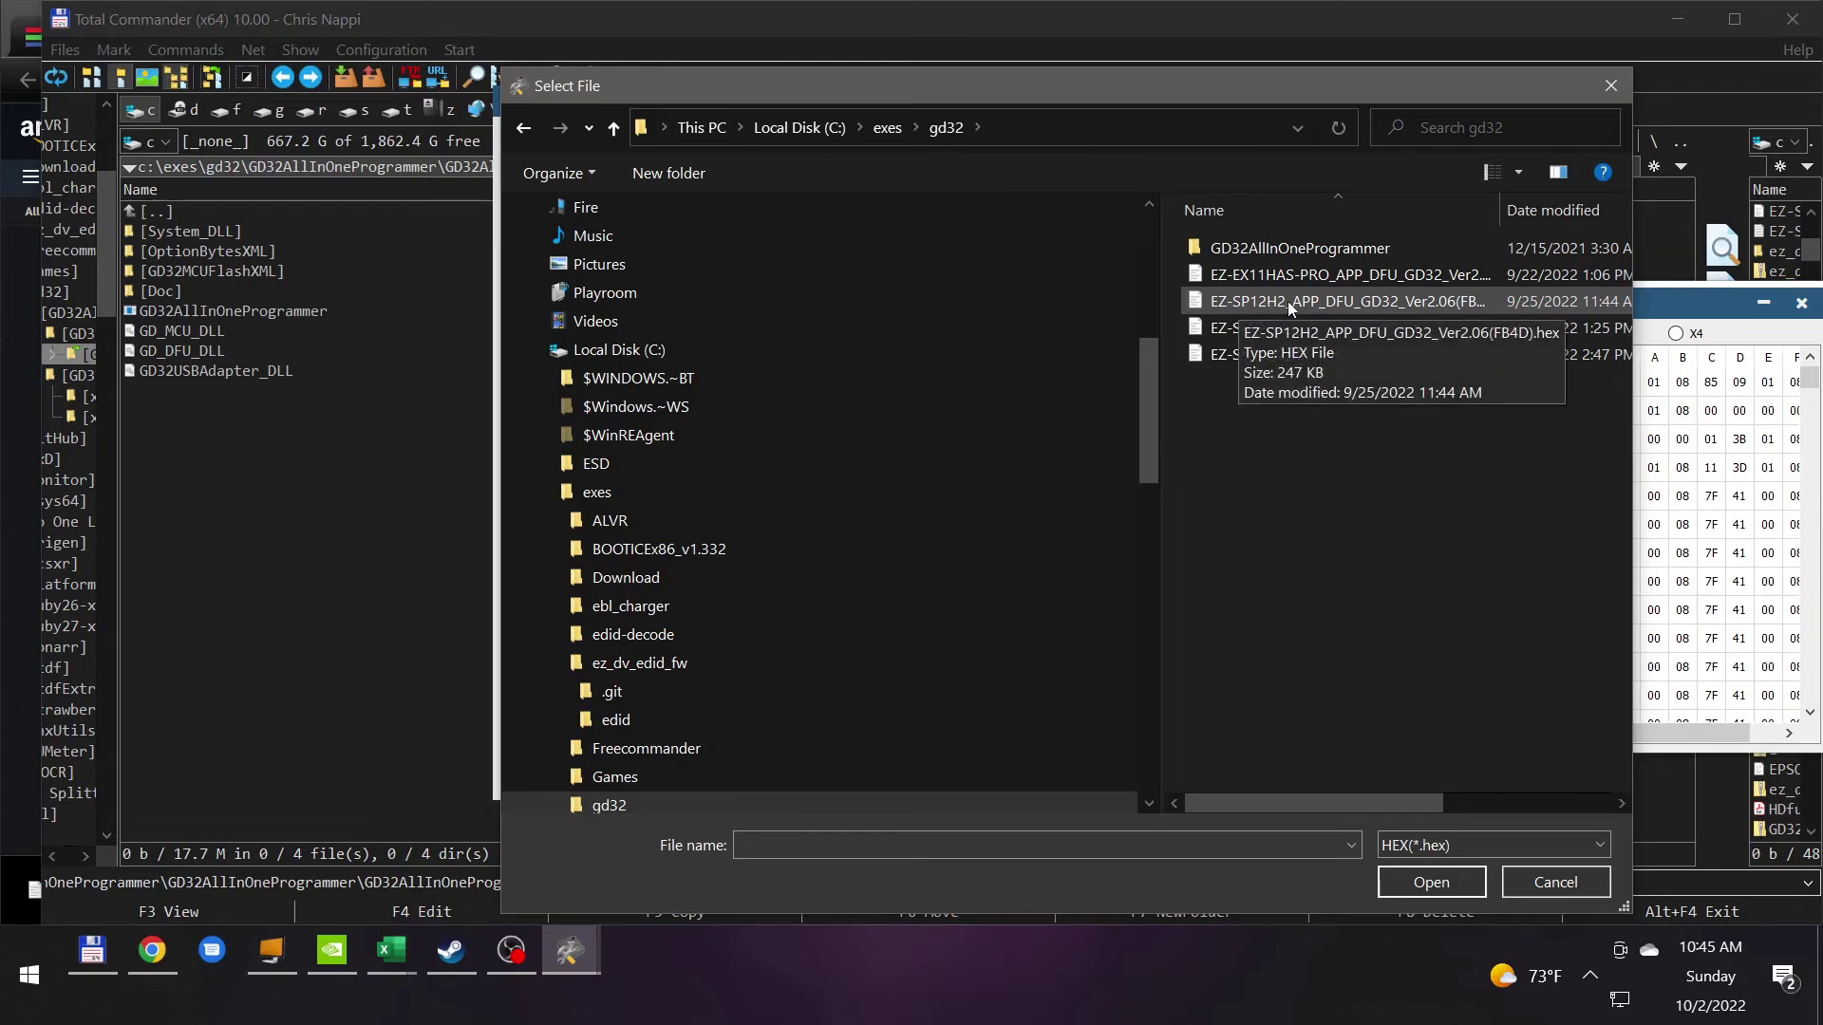
{"action": "left_click", "coordinate": [1289, 301]}
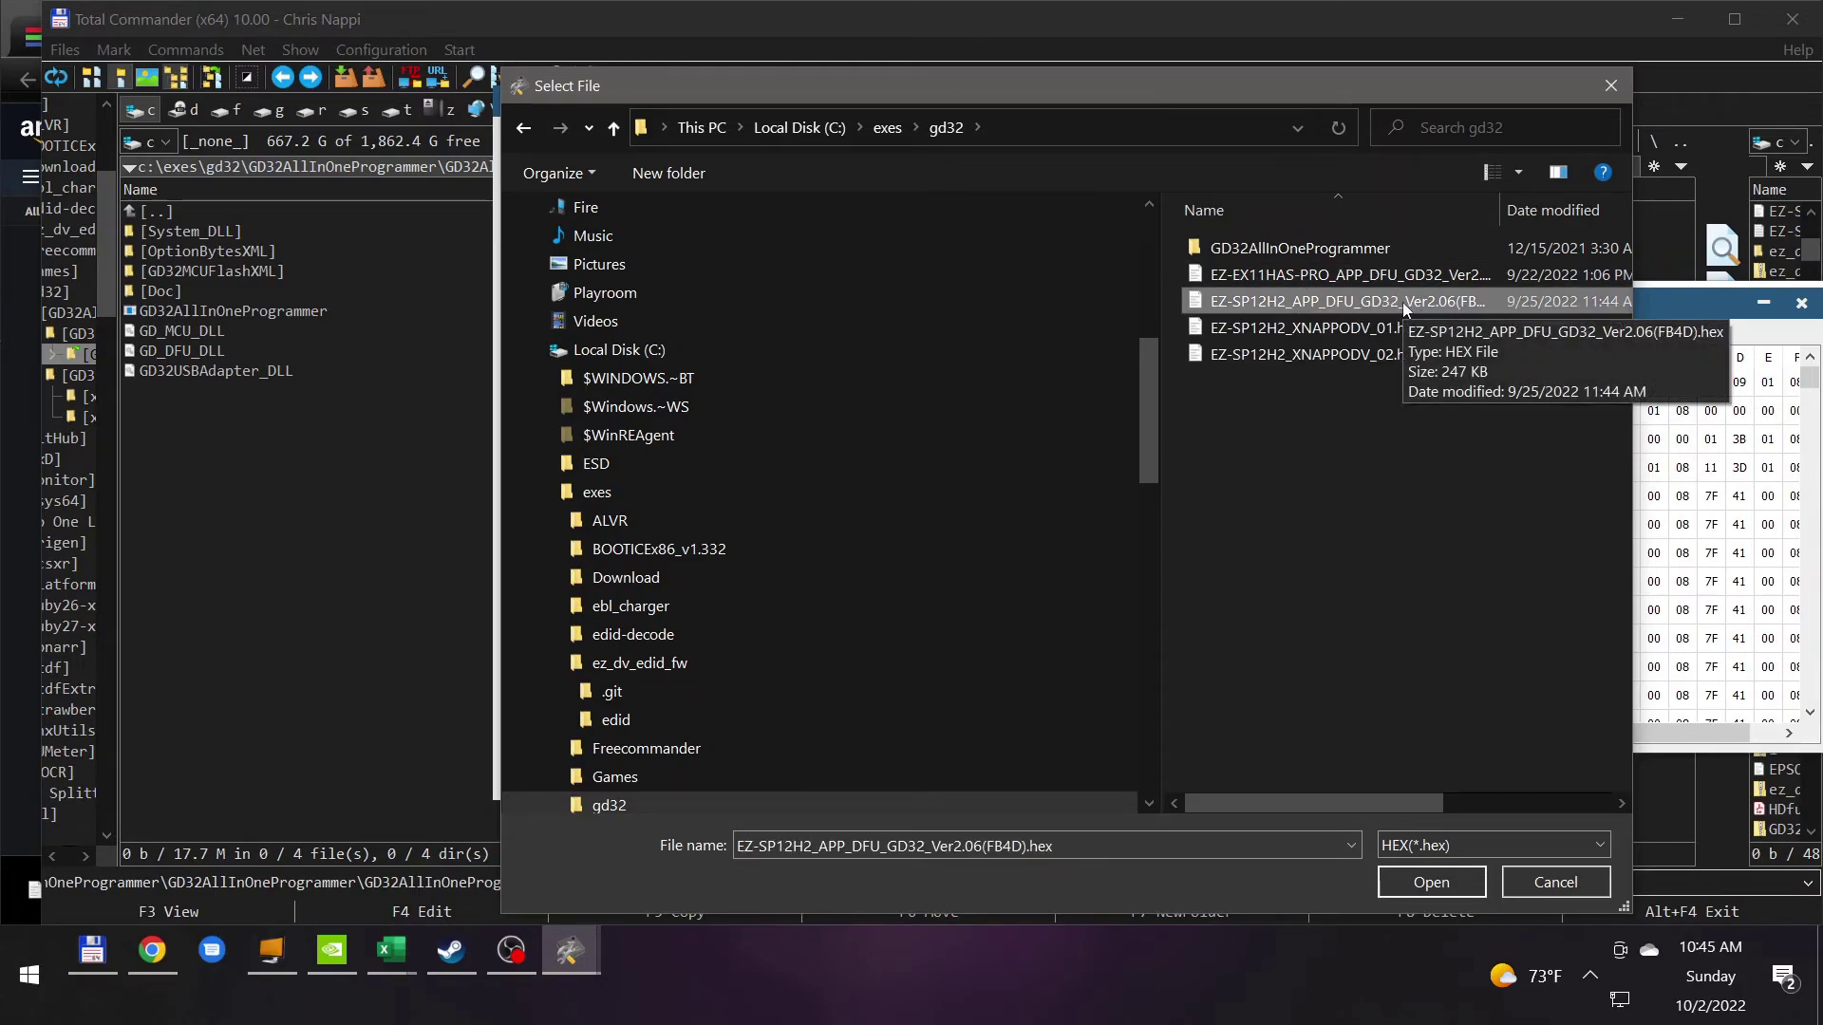
{"action": "left_click", "coordinate": [1426, 882]}
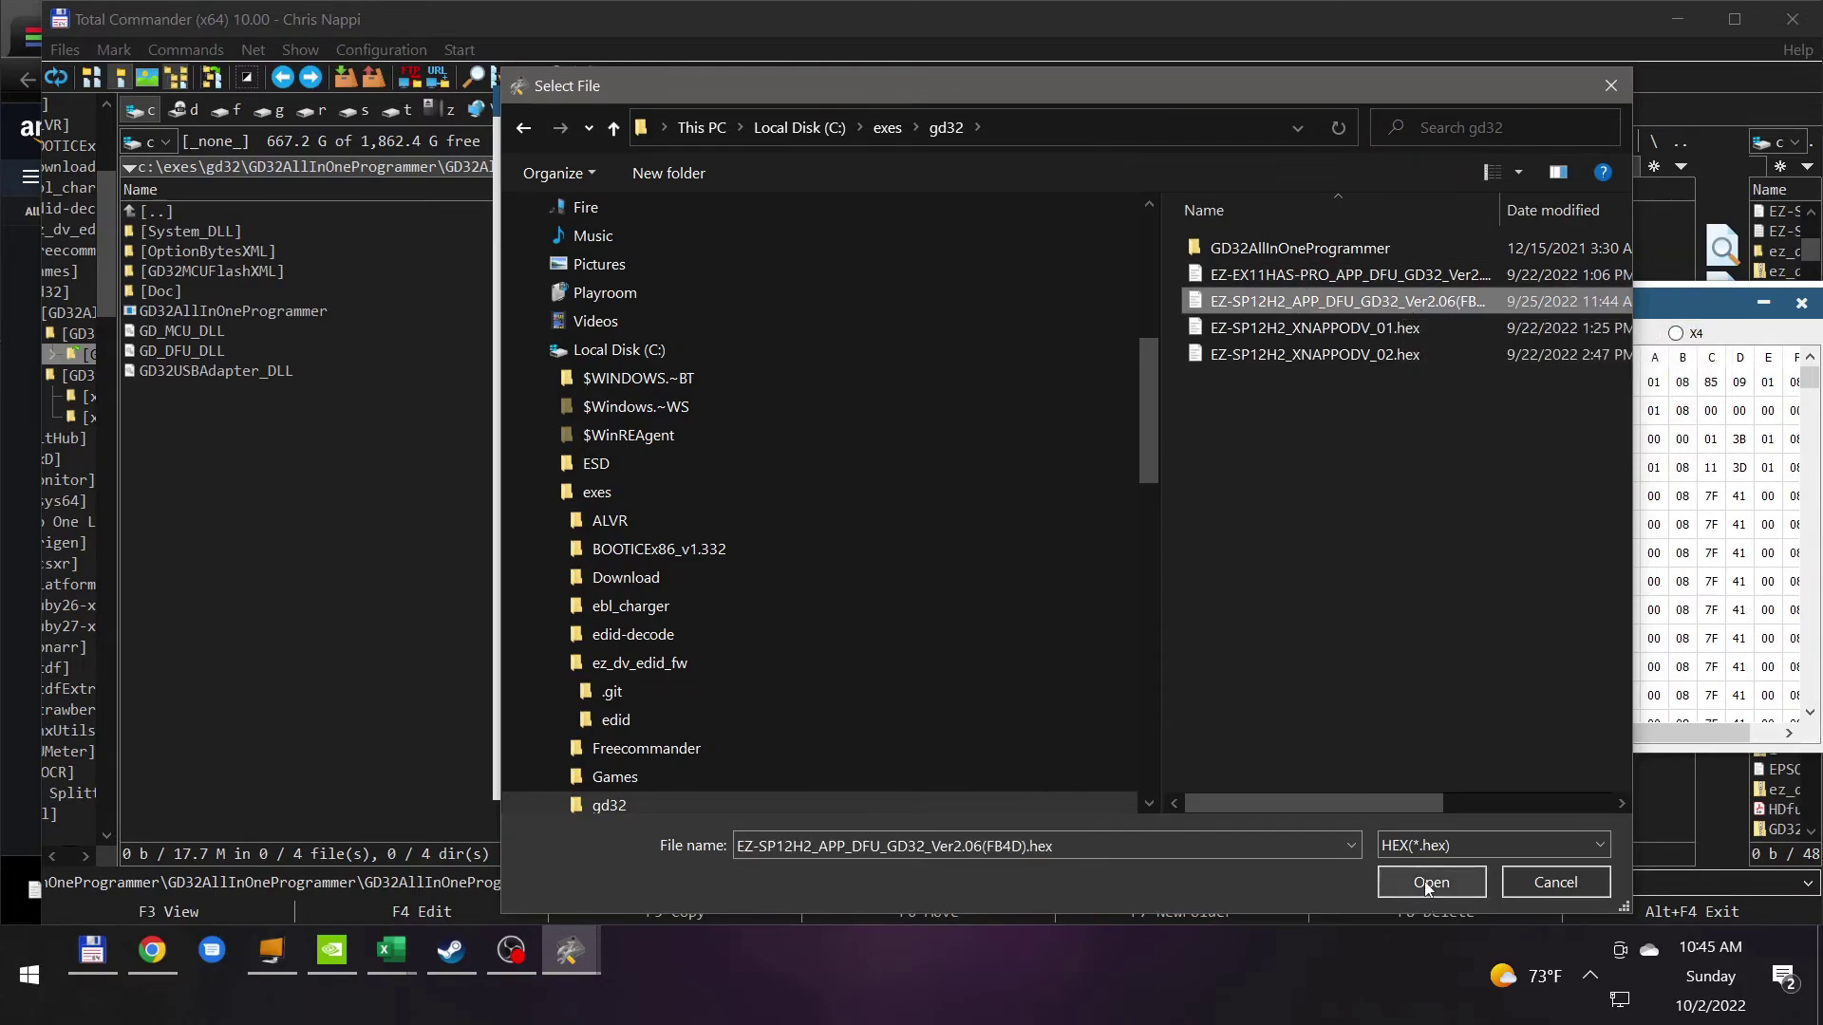
{"action": "left_click", "coordinate": [1348, 494]}
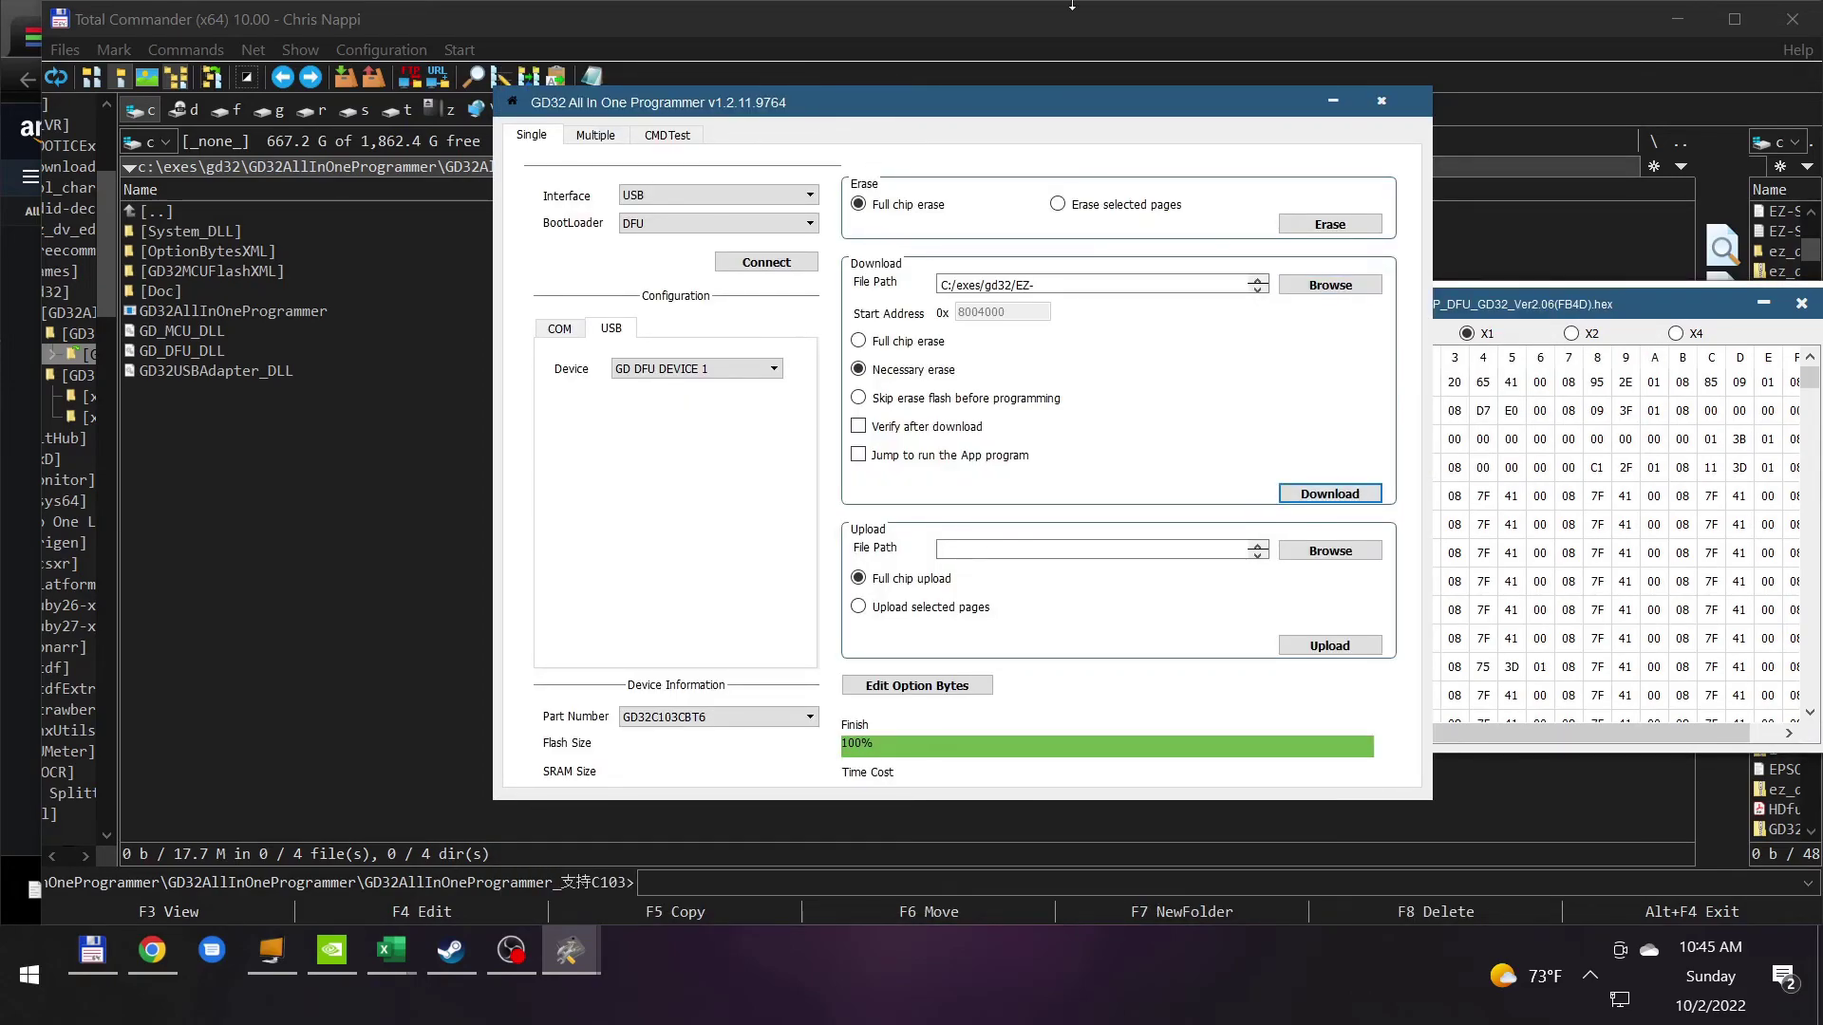